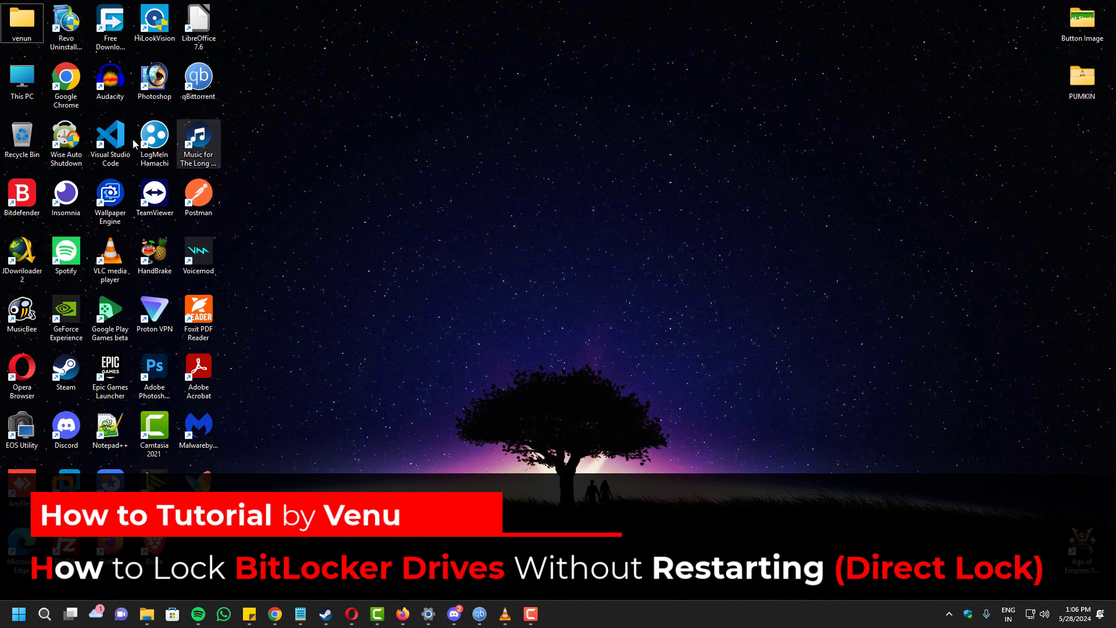
- Open This PC, inspect SSD (D:)'s context menu, then refresh the drive list
right_click(22, 88)
left_click(29, 94)
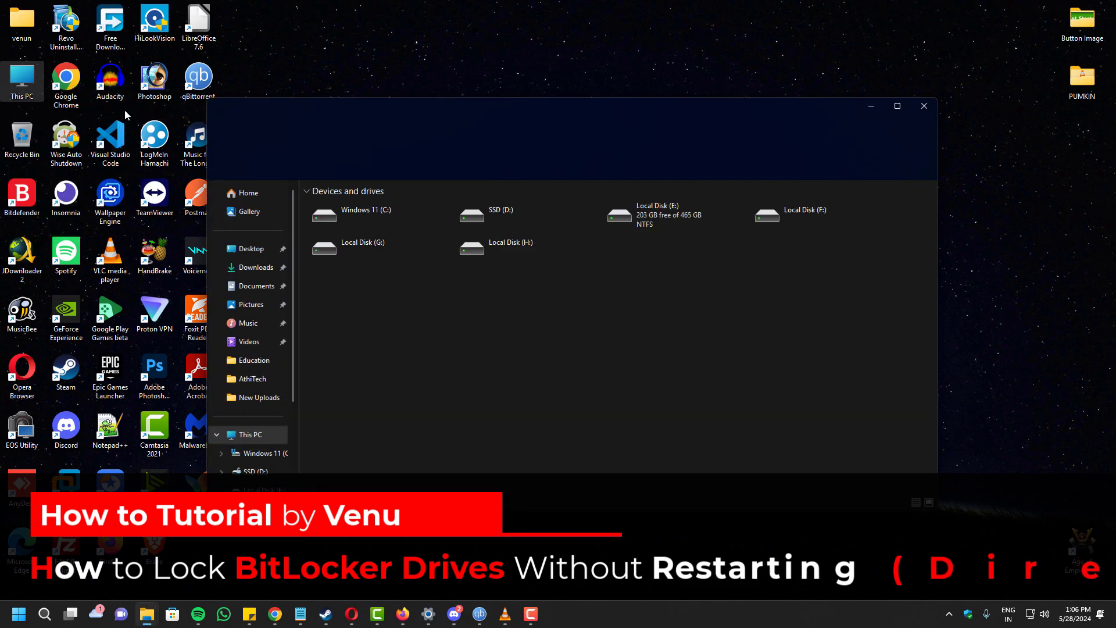
left_click(559, 227)
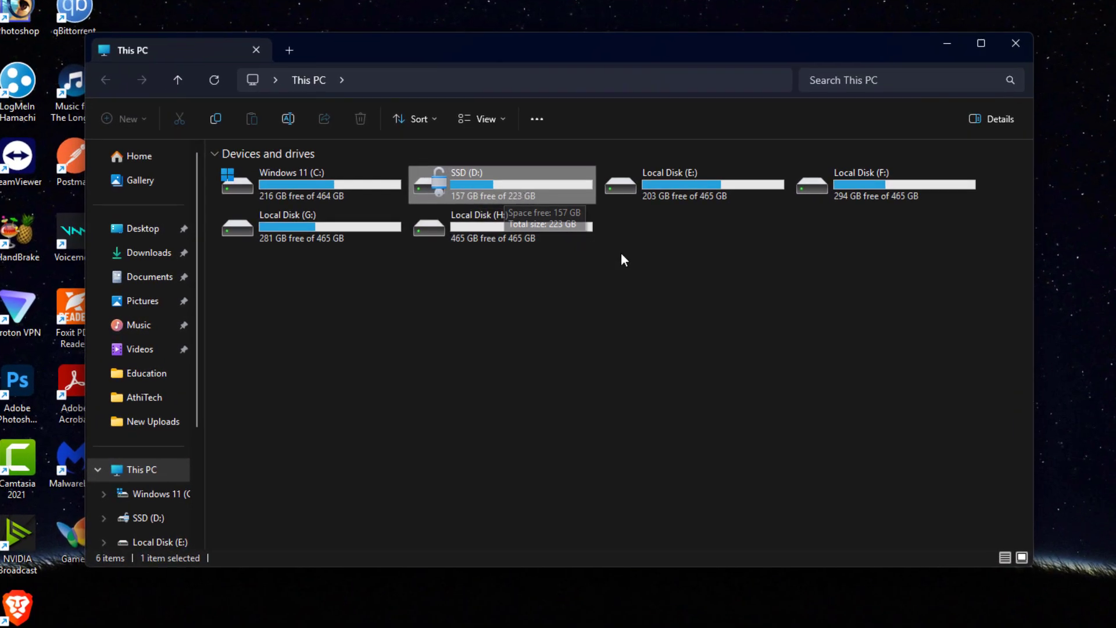
right_click(570, 188)
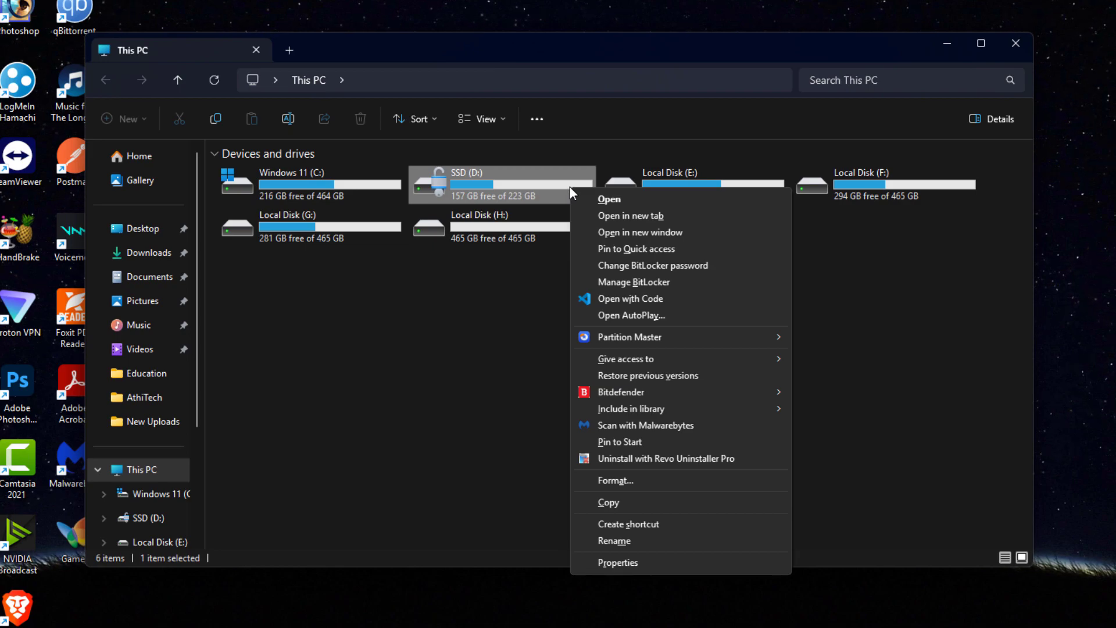
left_click(496, 355)
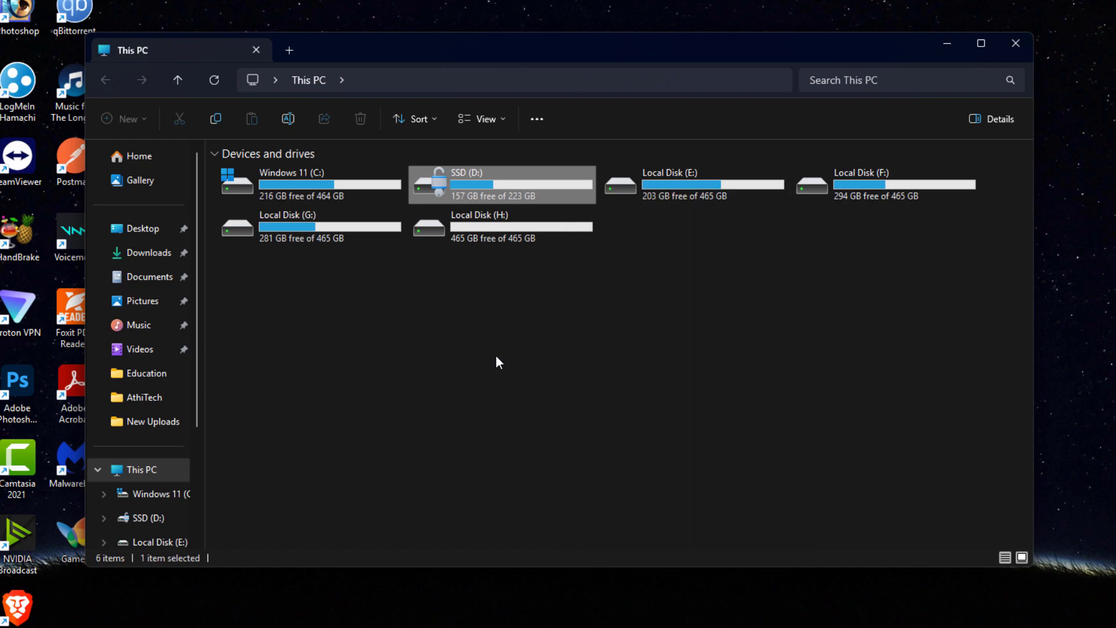
right_click(582, 345)
left_click(619, 398)
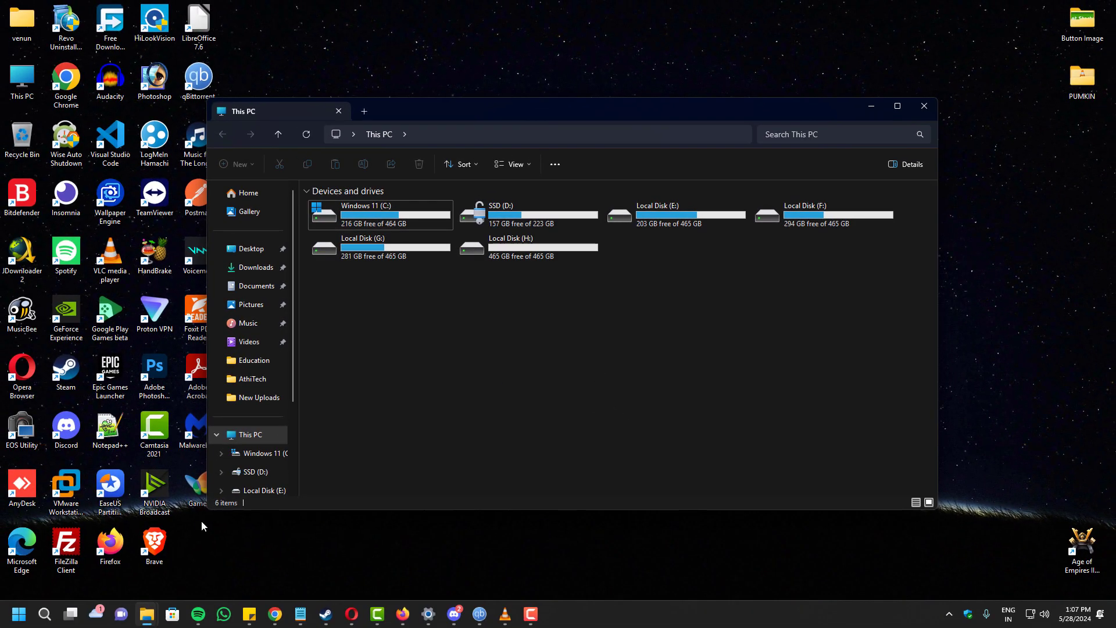
- Lock drive D: by running 'manage-bde -lock D:' in an administrator Command Prompt
left_click(44, 613)
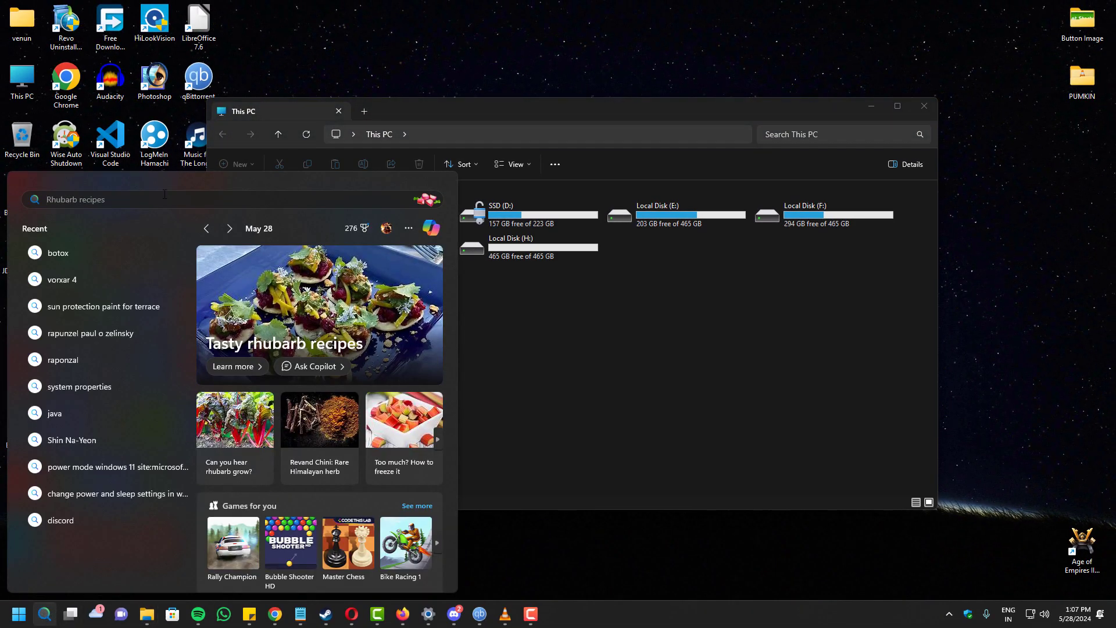
type("c")
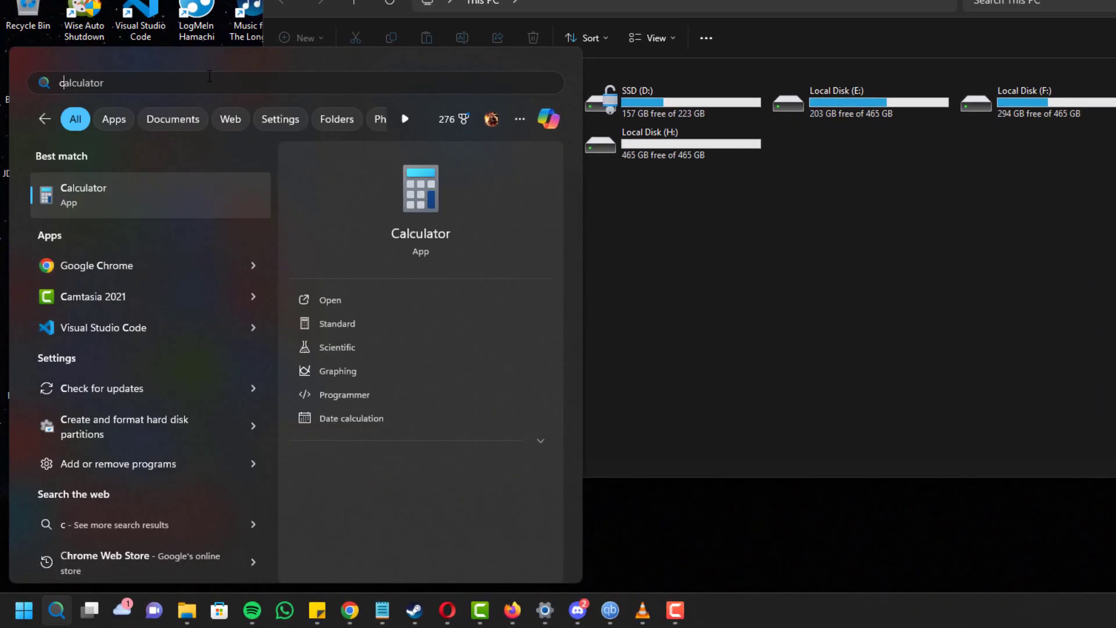
type("md")
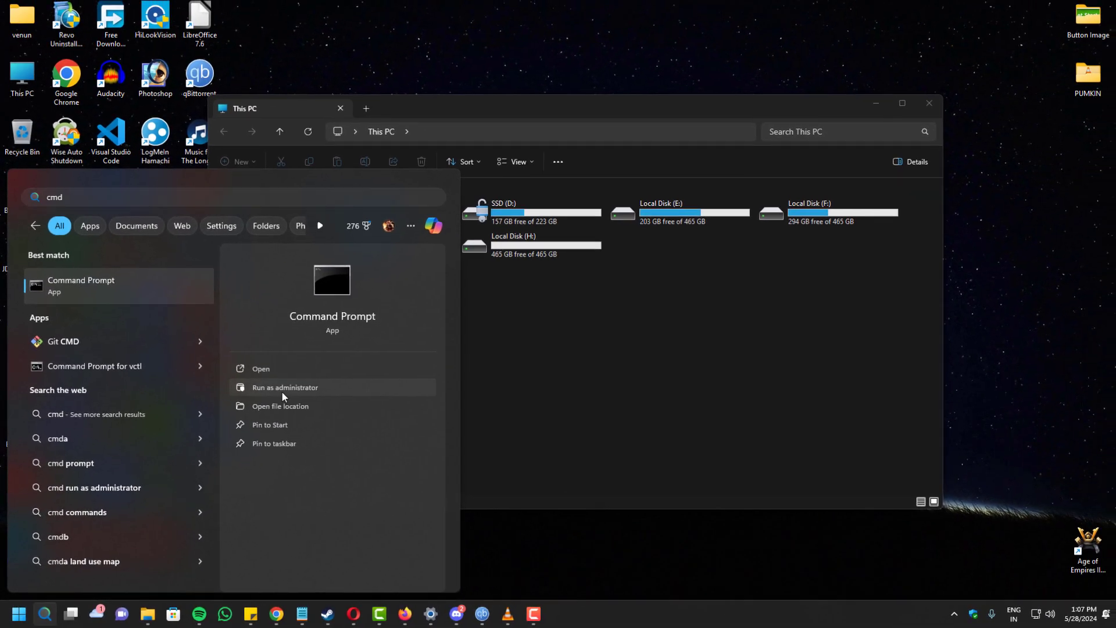
left_click(281, 388)
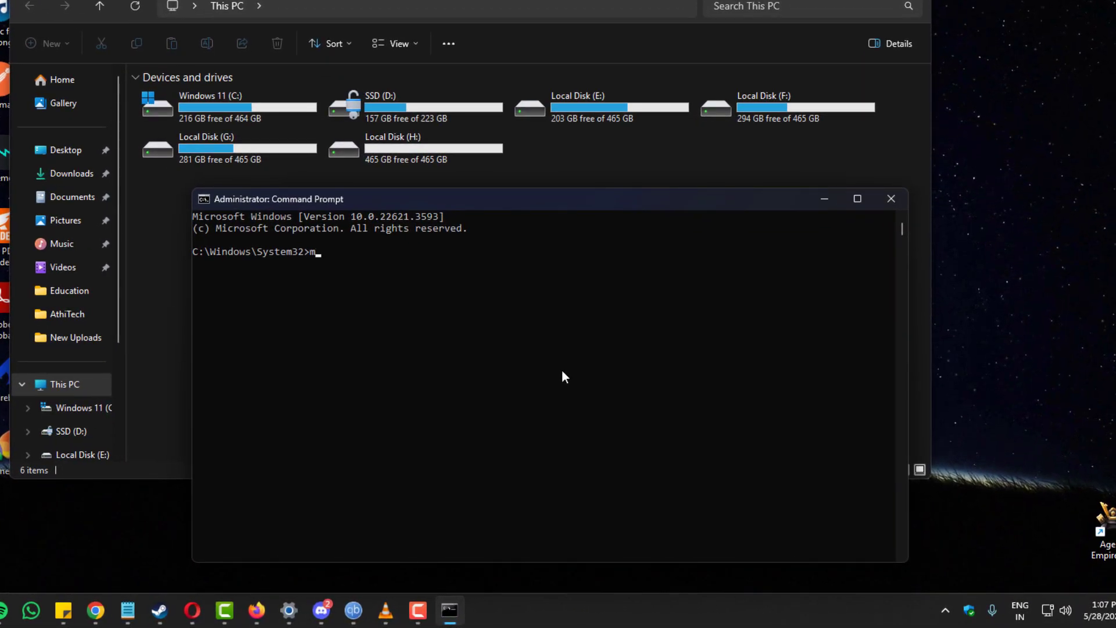
type("manage-bde")
type("lock D:")
key("Return")
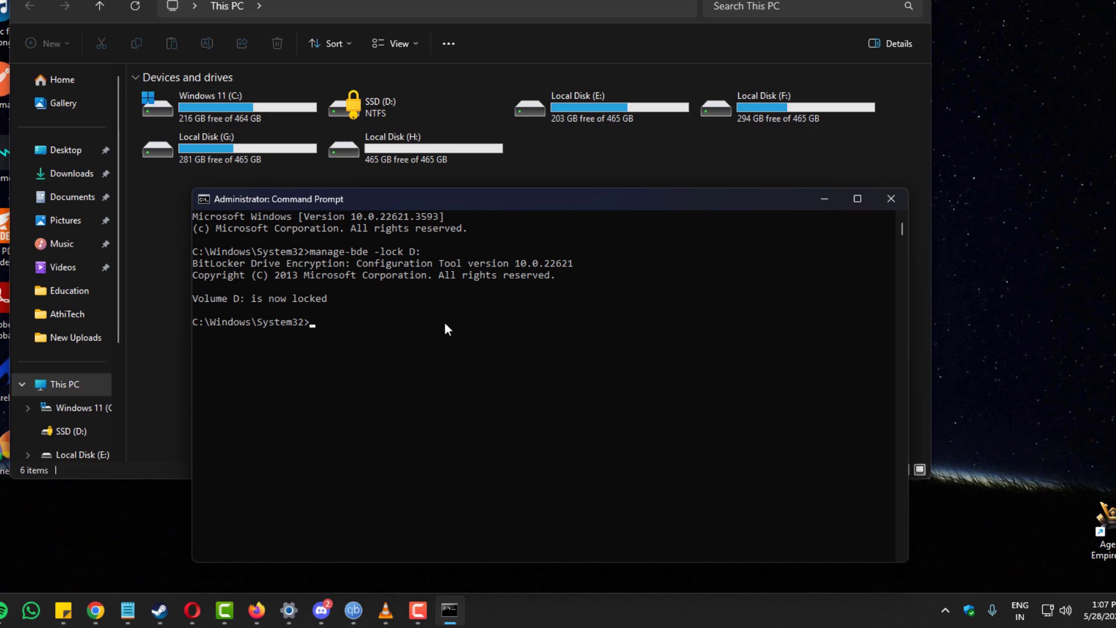
- Start unlocking the locked SSD (D:) with its password
left_click(392, 115)
right_click(406, 127)
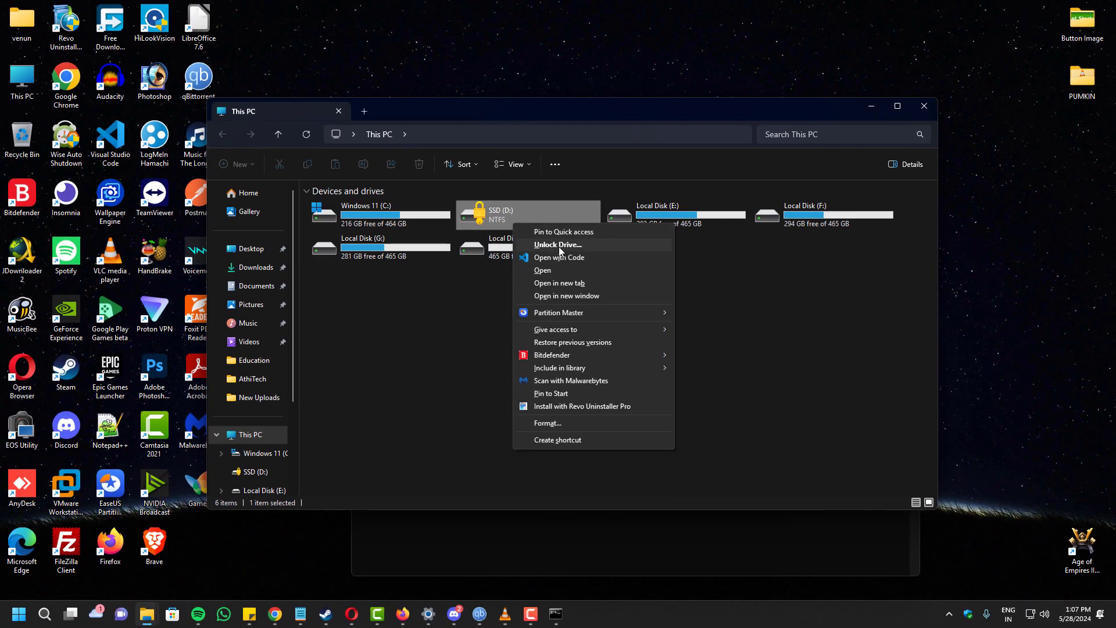
left_click(559, 247)
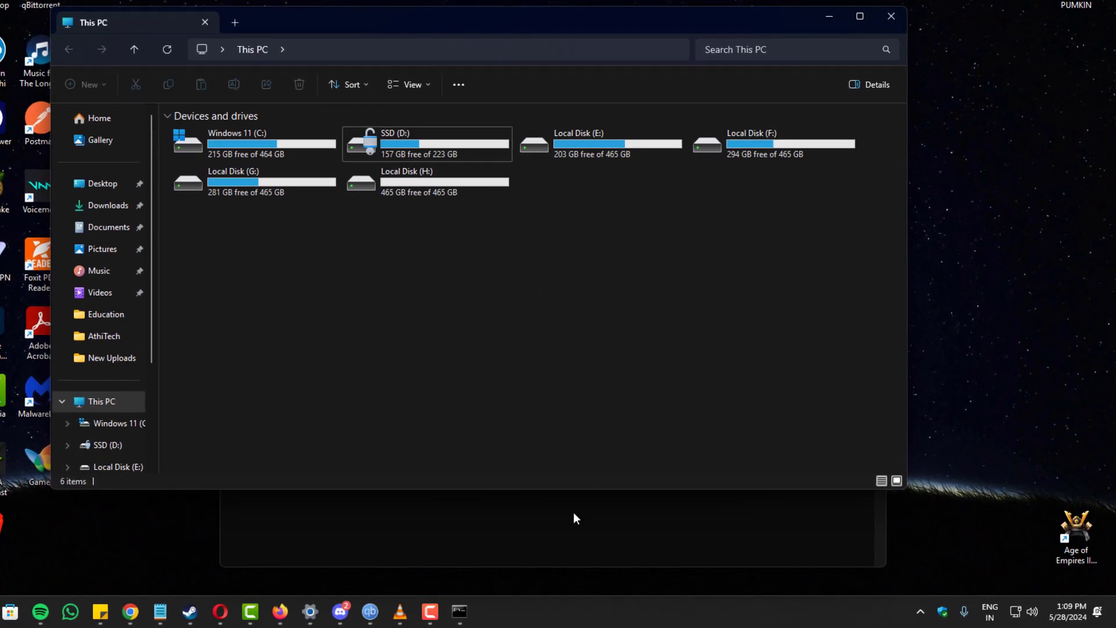
- Select the lock command in Command Prompt, close it, and move This PC aside
left_click(574, 518)
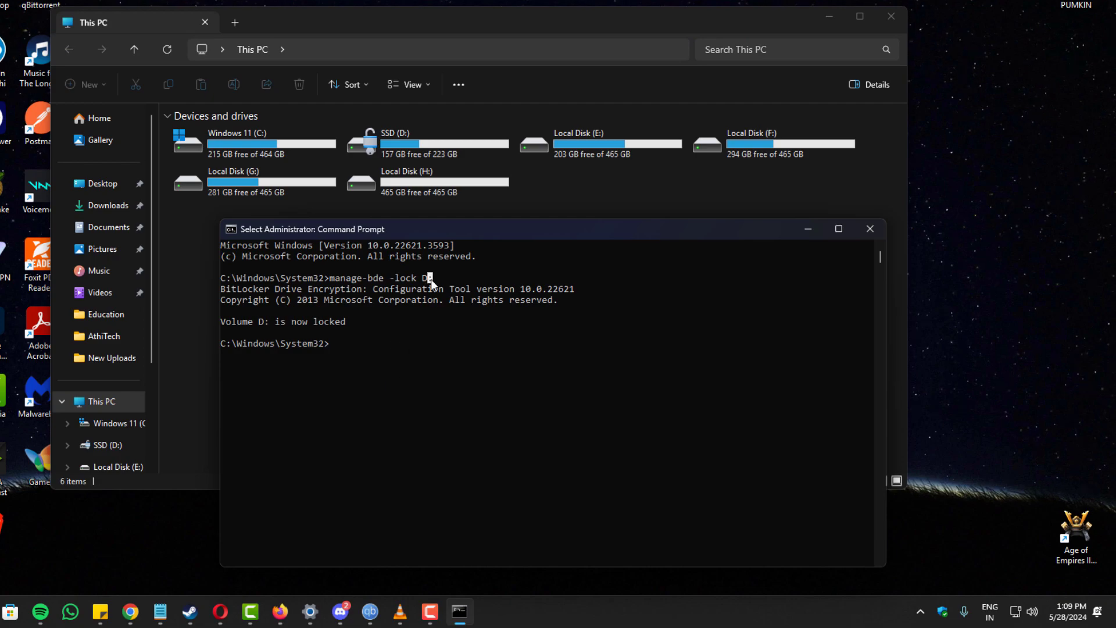
left_click_drag(432, 279, 379, 281)
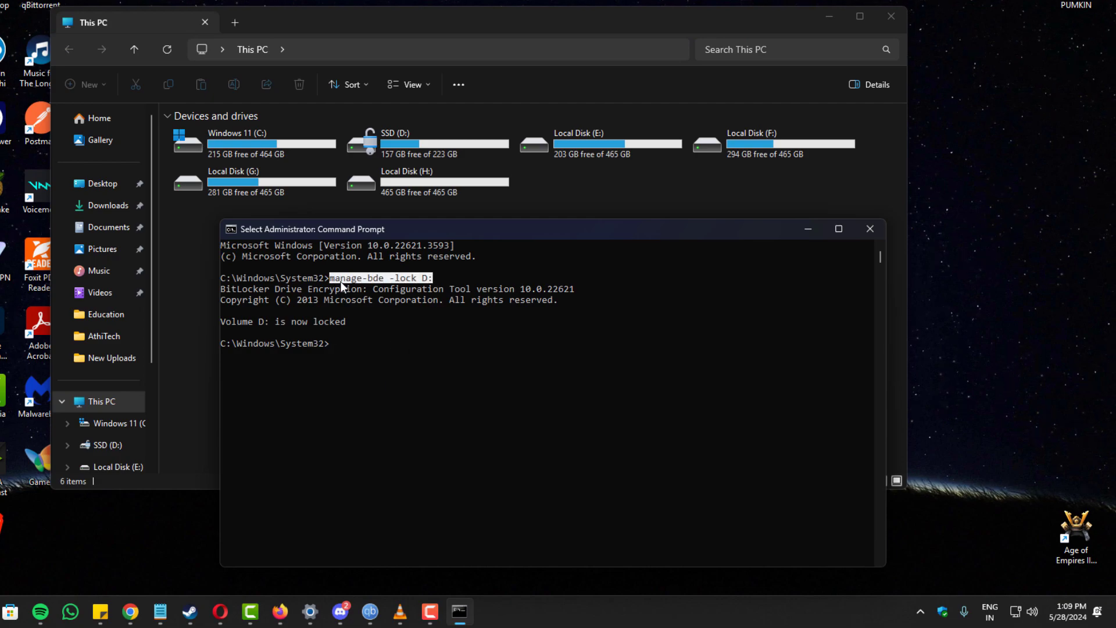
left_click(340, 281)
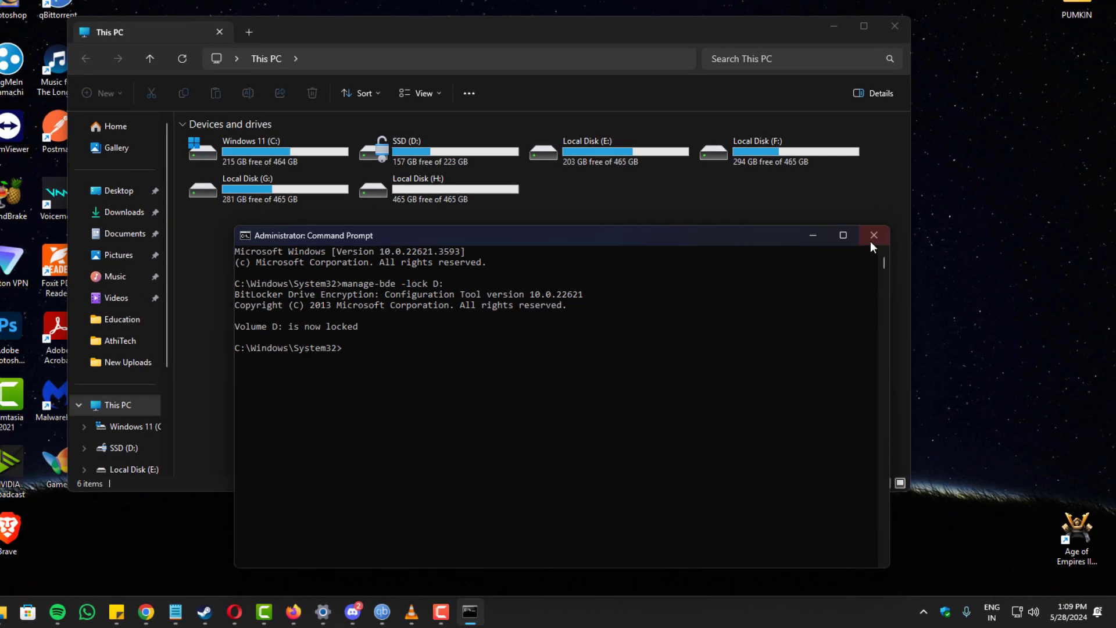
left_click(874, 236)
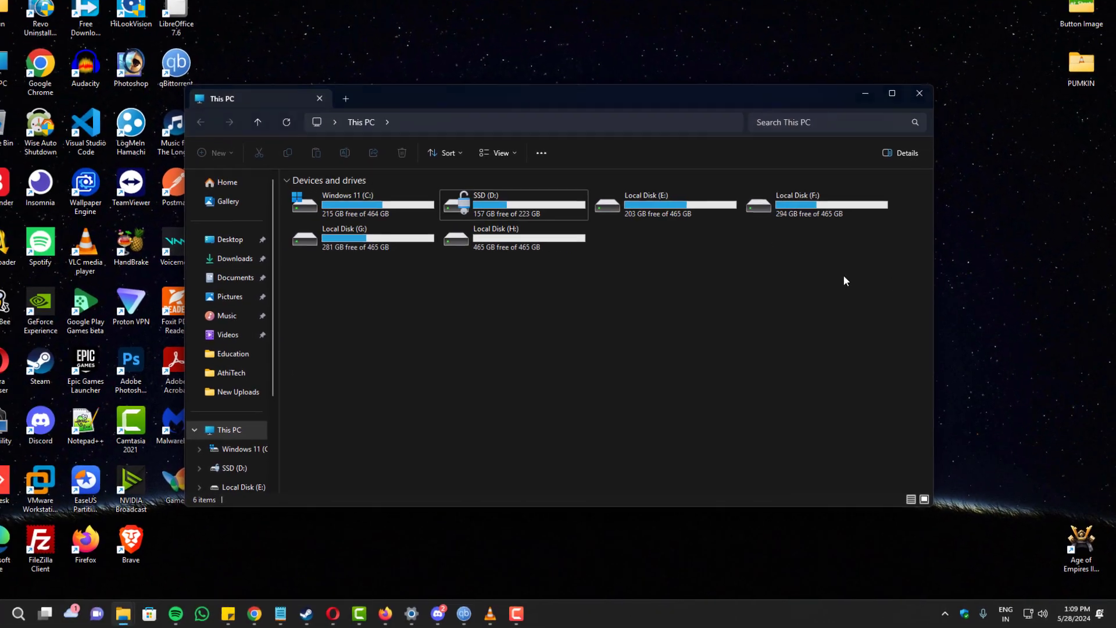
left_click_drag(540, 109, 849, 113)
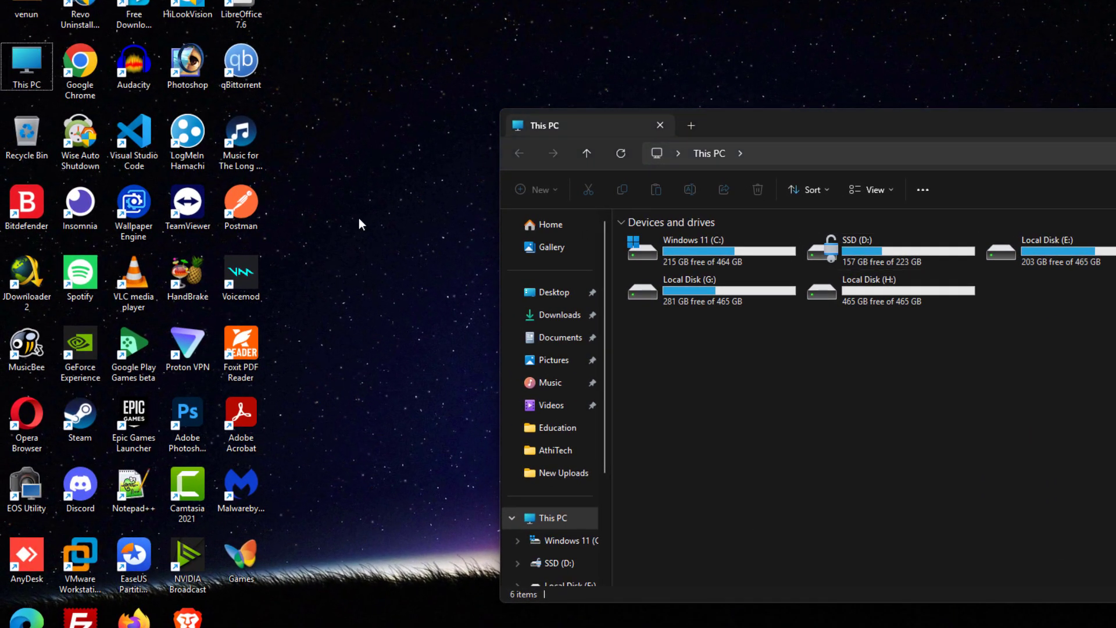
- Create a new desktop text document renamed Lock Drive D.bat, accepting the extension change
right_click(358, 224)
mouse_move(432, 384)
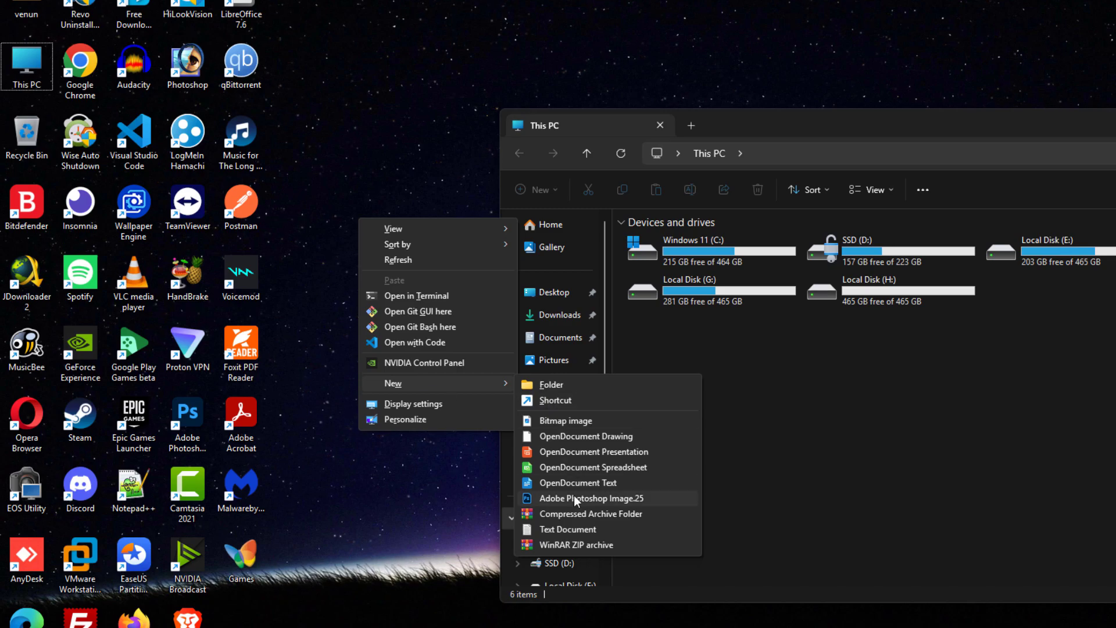
left_click(576, 529)
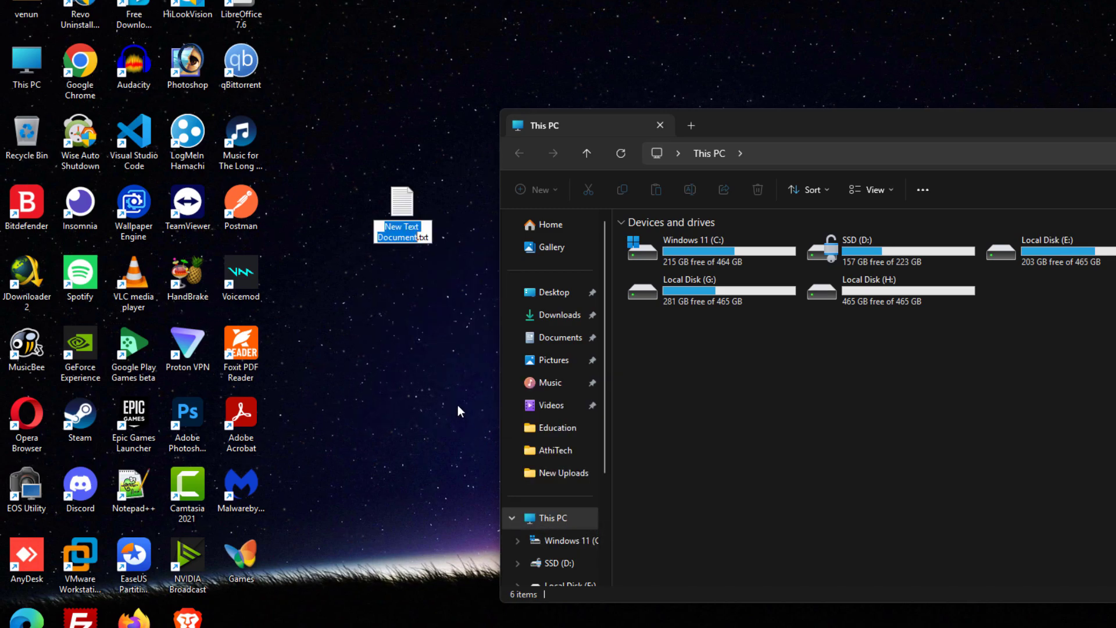
key("End")
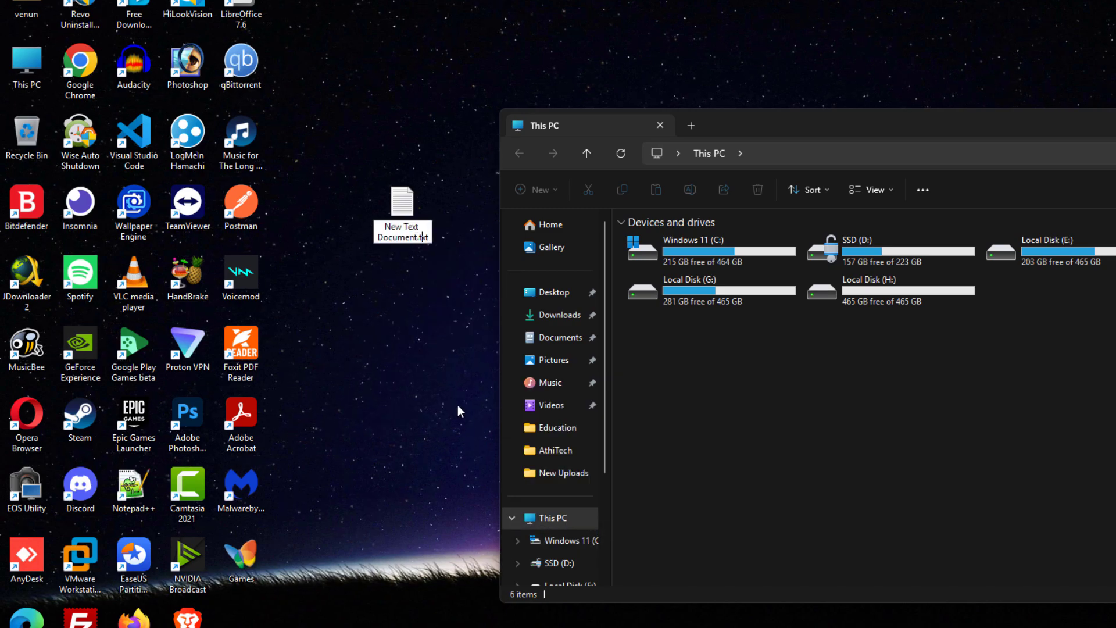
key("ctrl+a")
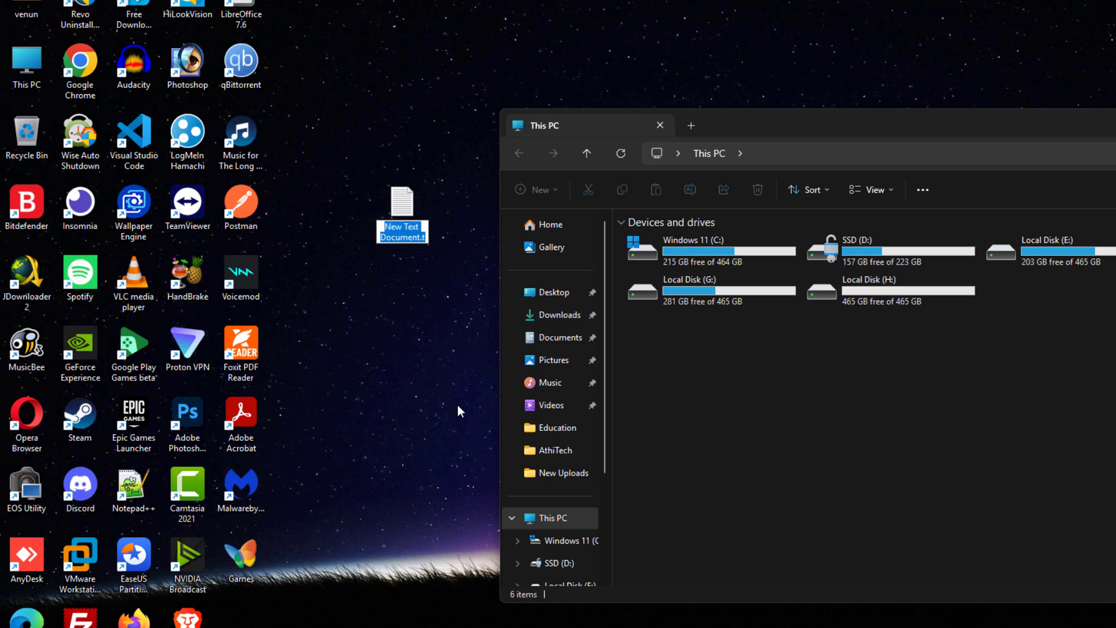
key("BackSpace")
type("Lock")
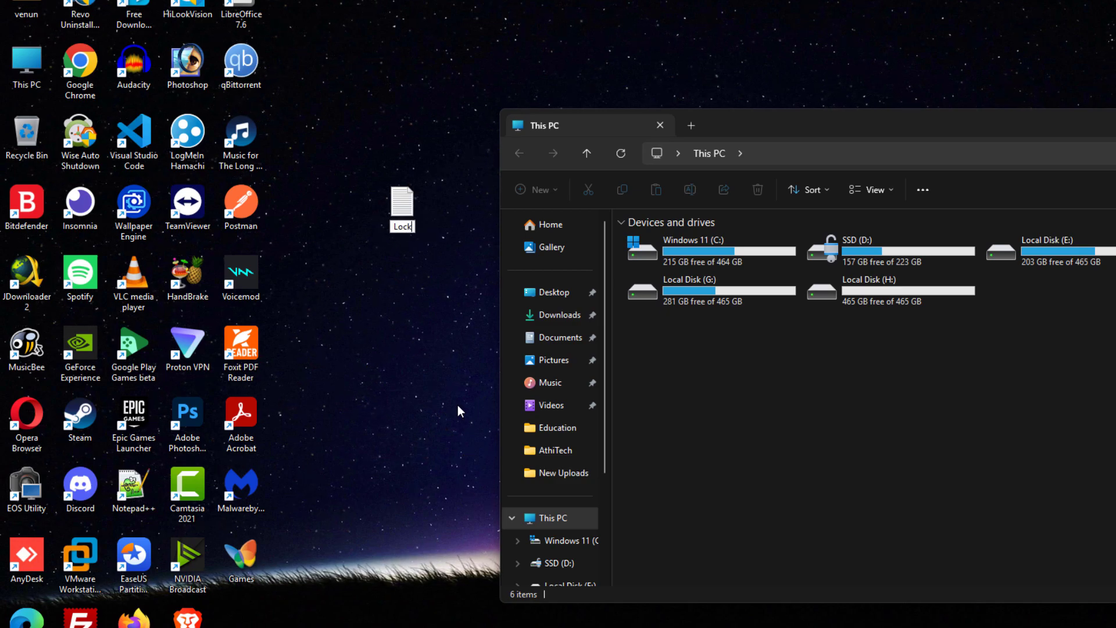
type(" Drive")
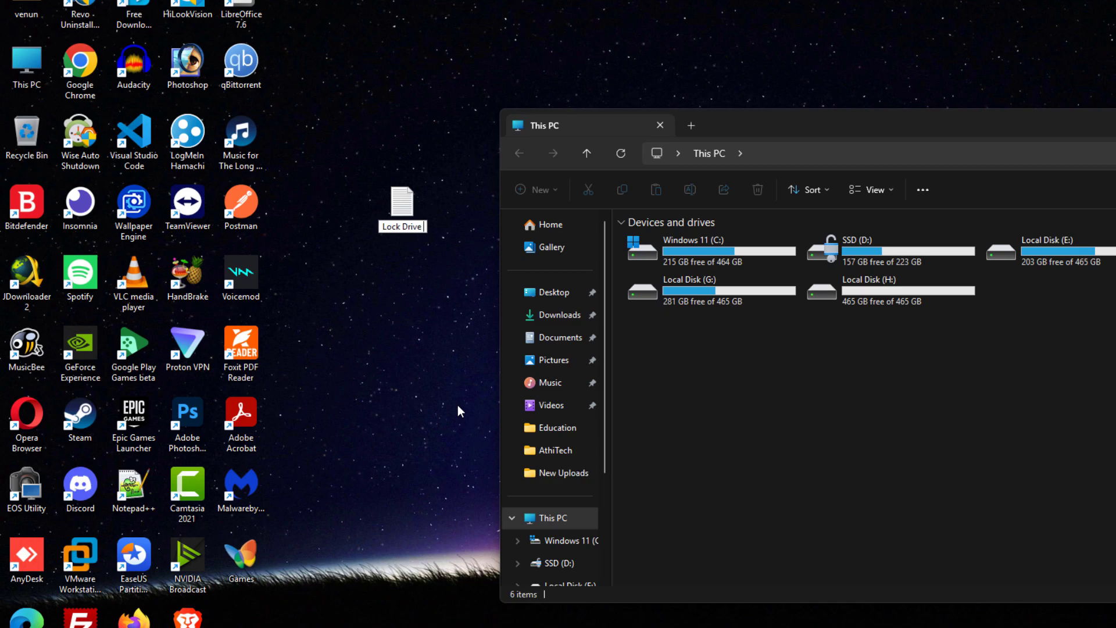
type(" D.b")
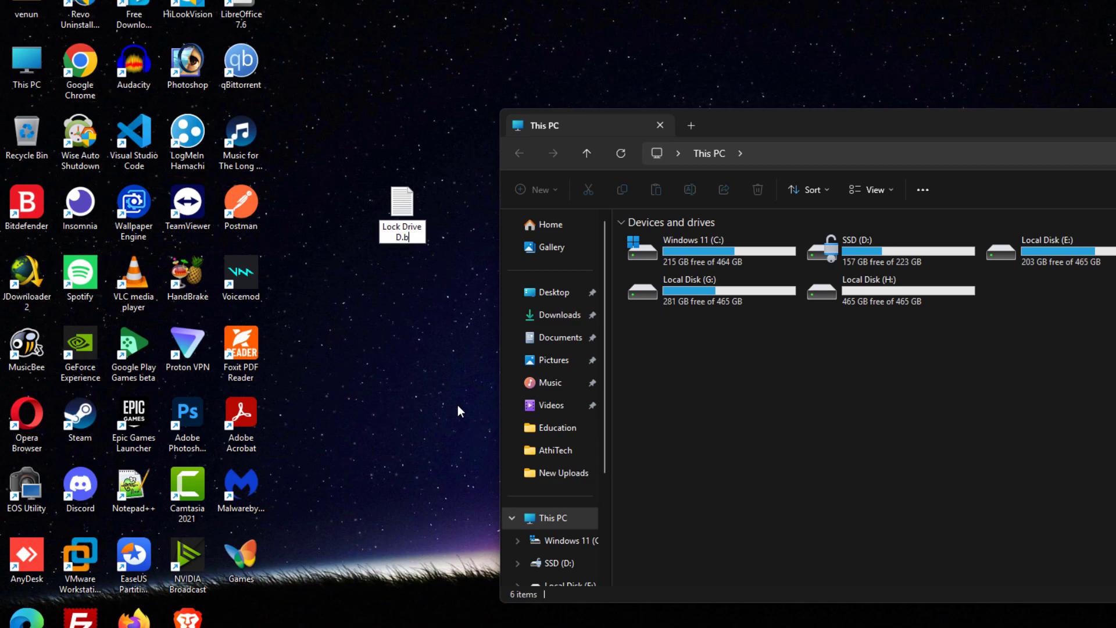
type("at")
key("Return")
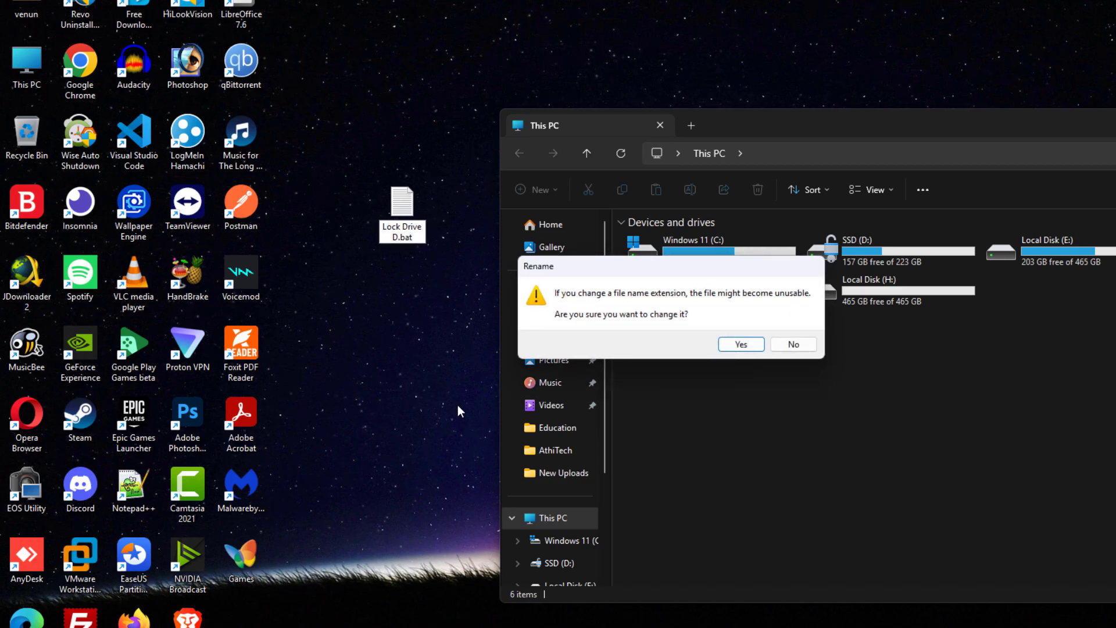
key("Return")
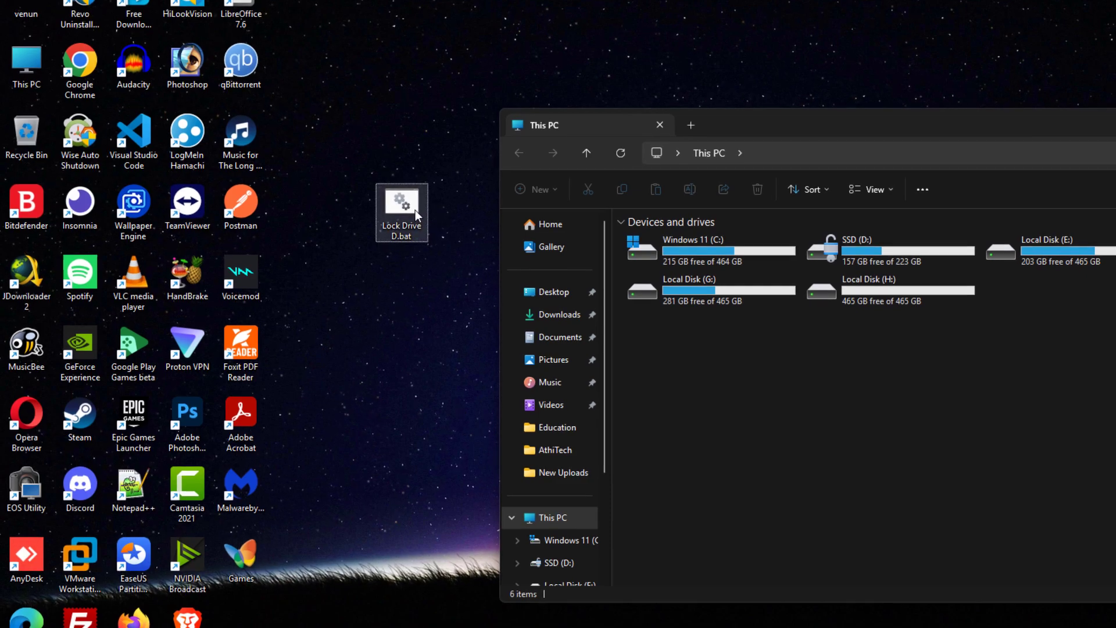
- Paste 'manage-bde -lock D:' into Lock Drive D.bat in Notepad and save it
right_click(415, 212)
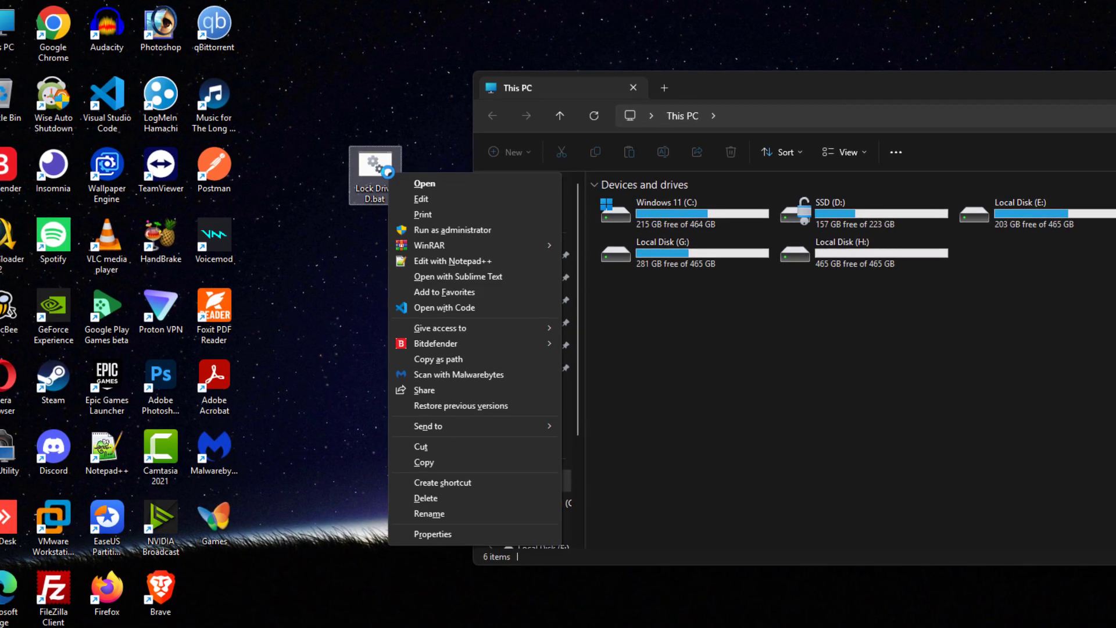
left_click(402, 198)
right_click(417, 217)
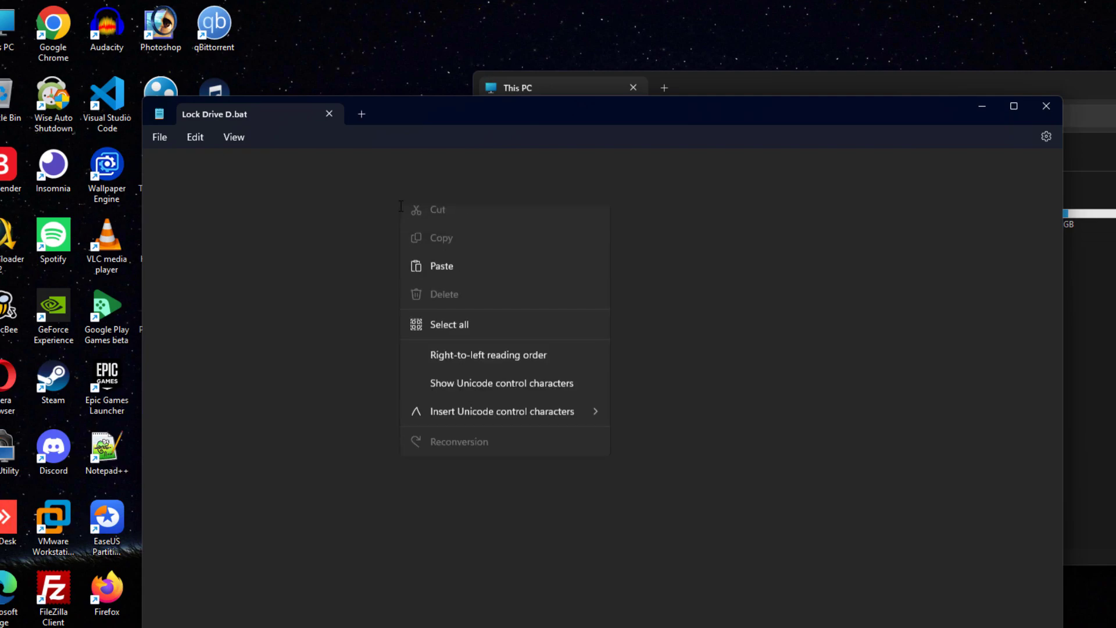
left_click(450, 305)
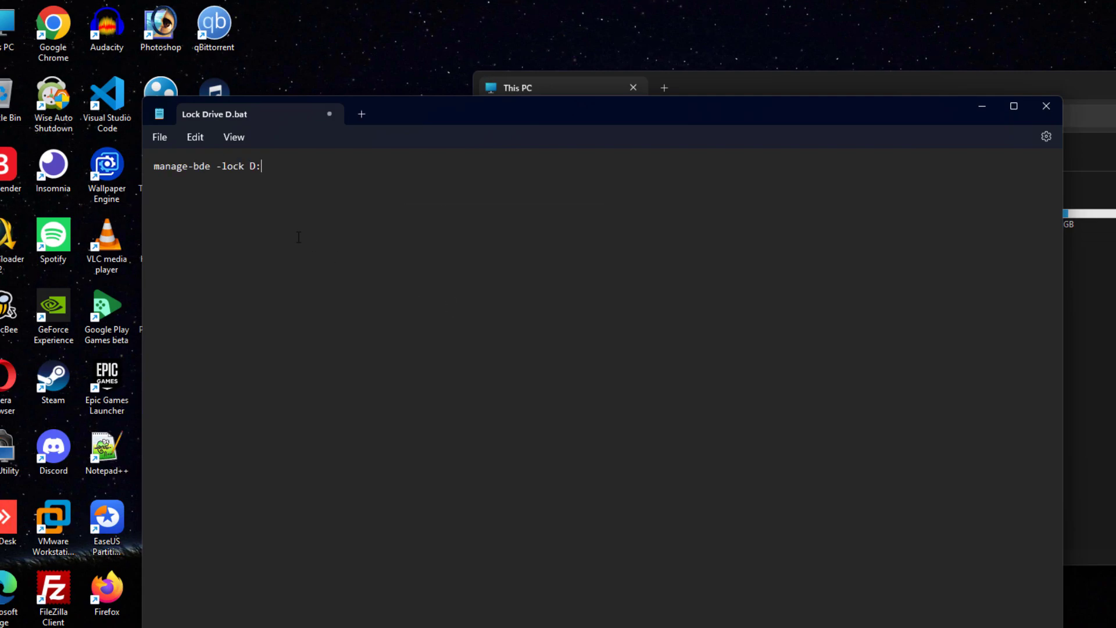
left_click(172, 138)
left_click(184, 225)
- Close Notepad and run Lock Drive D.bat as administrator to lock SSD (D:)
left_click(1046, 106)
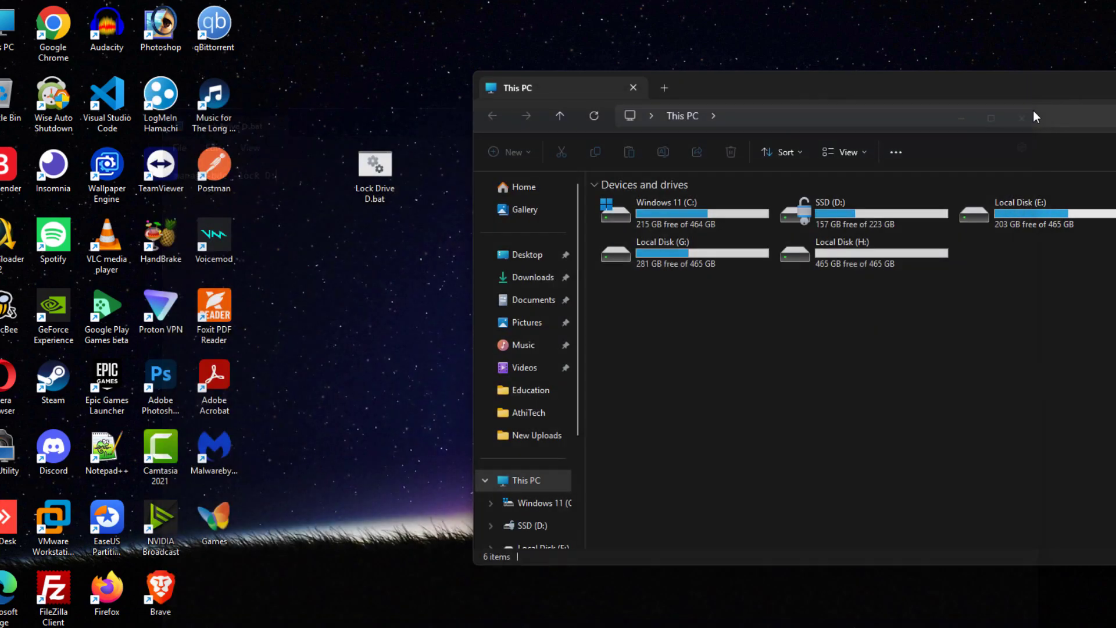
right_click(718, 339)
left_click(756, 389)
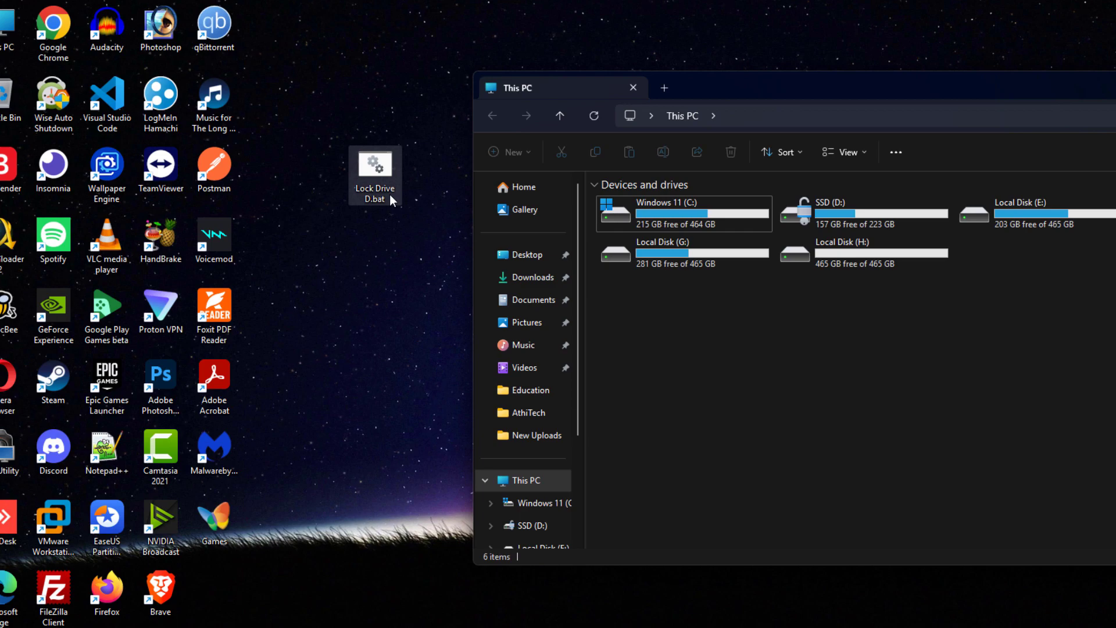
left_click(391, 173)
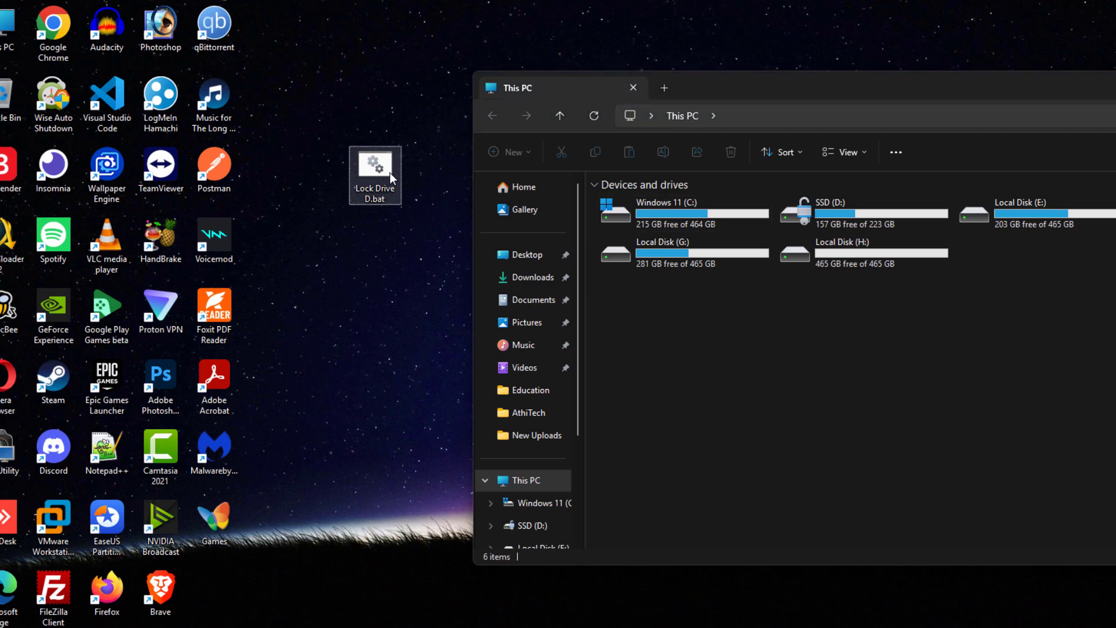
right_click(390, 173)
left_click(405, 229)
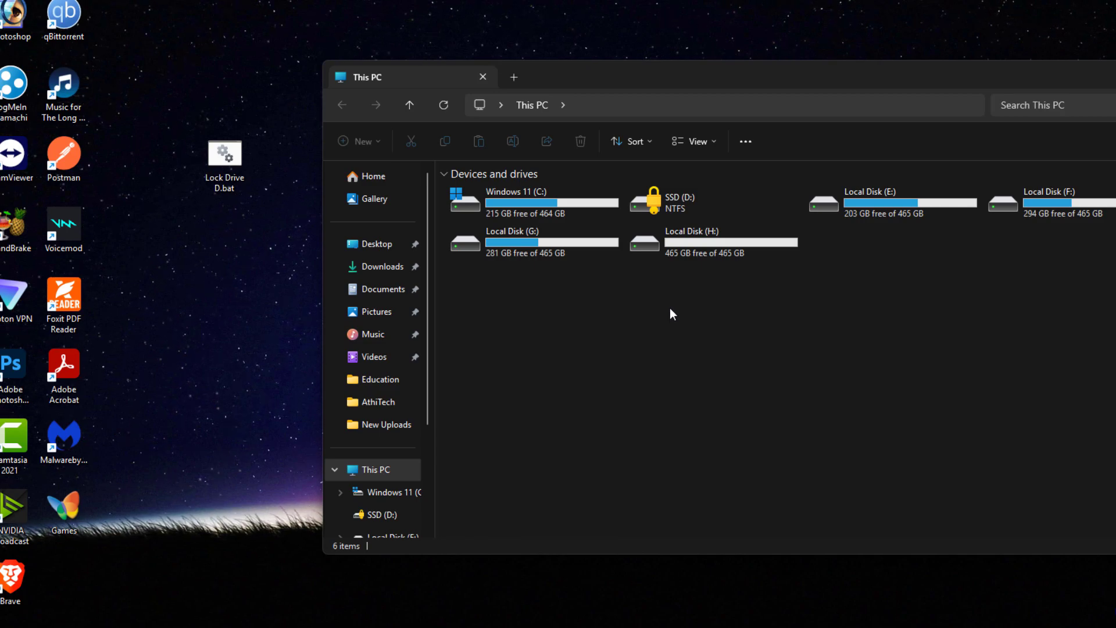
mouse_move(717, 72)
left_mouse_down()
mouse_move(657, 73)
mouse_move(666, 73)
left_mouse_up()
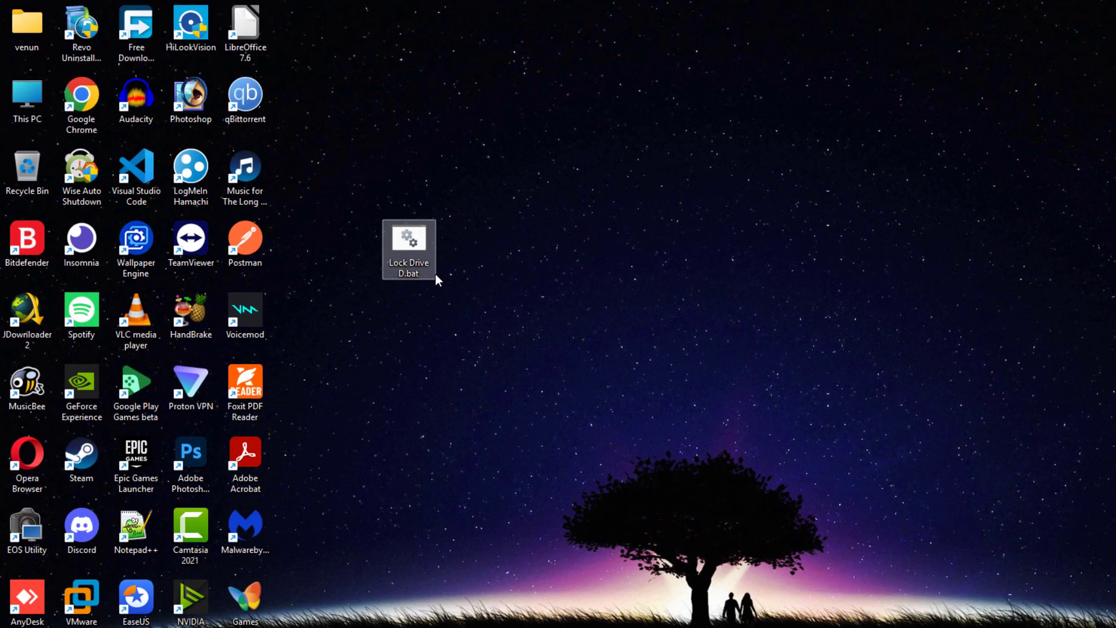
- Cut Lock Drive D.bat from the desktop and bring up This PC's options
right_click(424, 266)
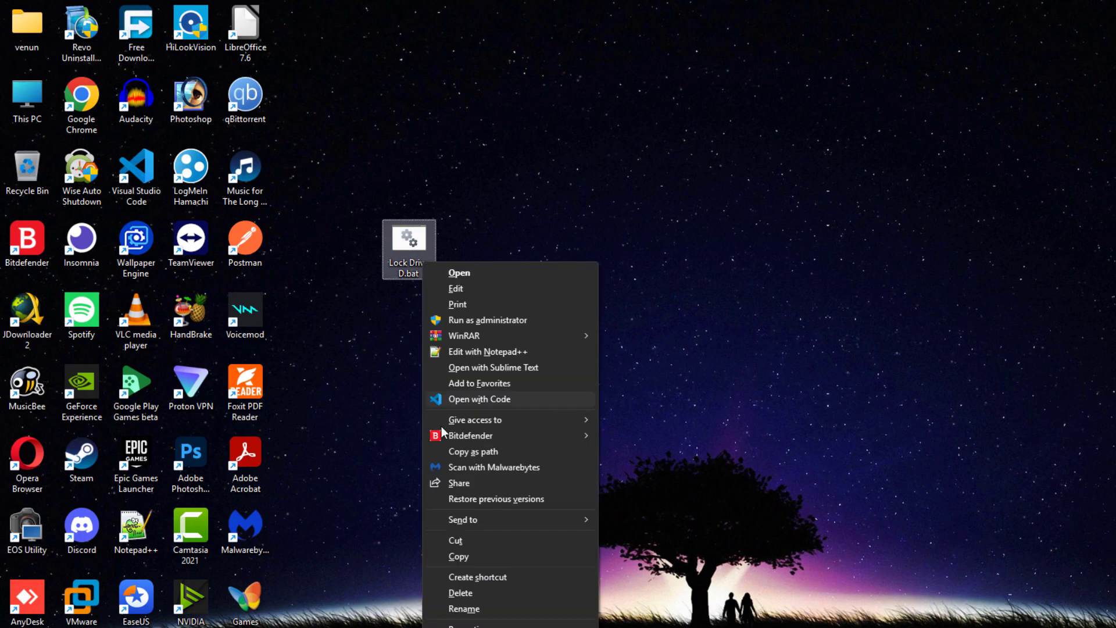
left_click(468, 541)
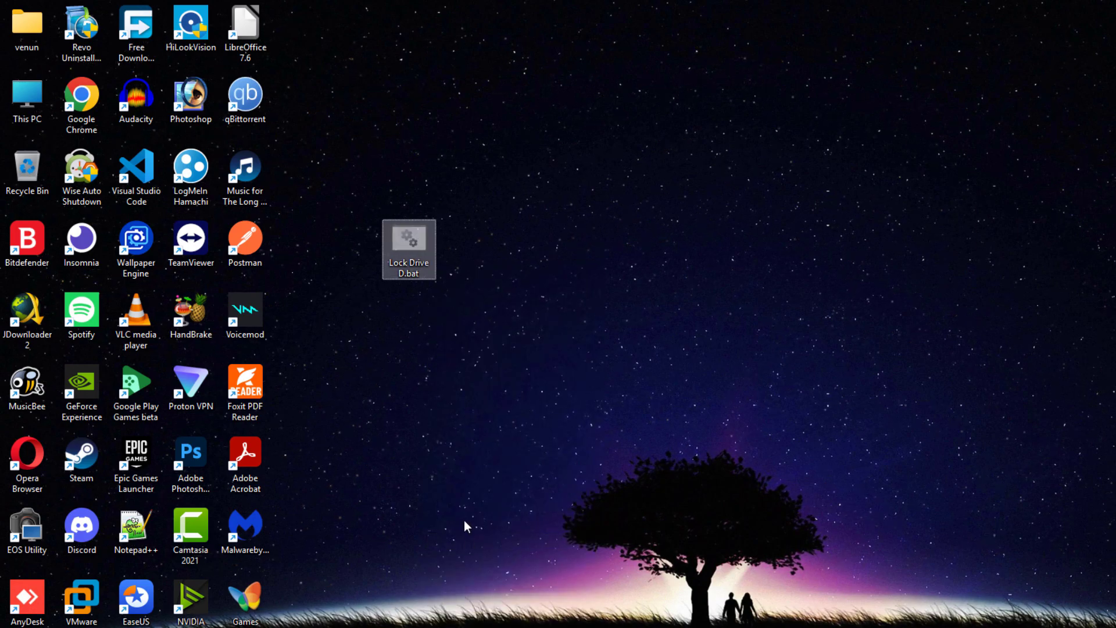
right_click(40, 94)
- Create a Custom Programs folder on drive C: and open it
left_click(60, 105)
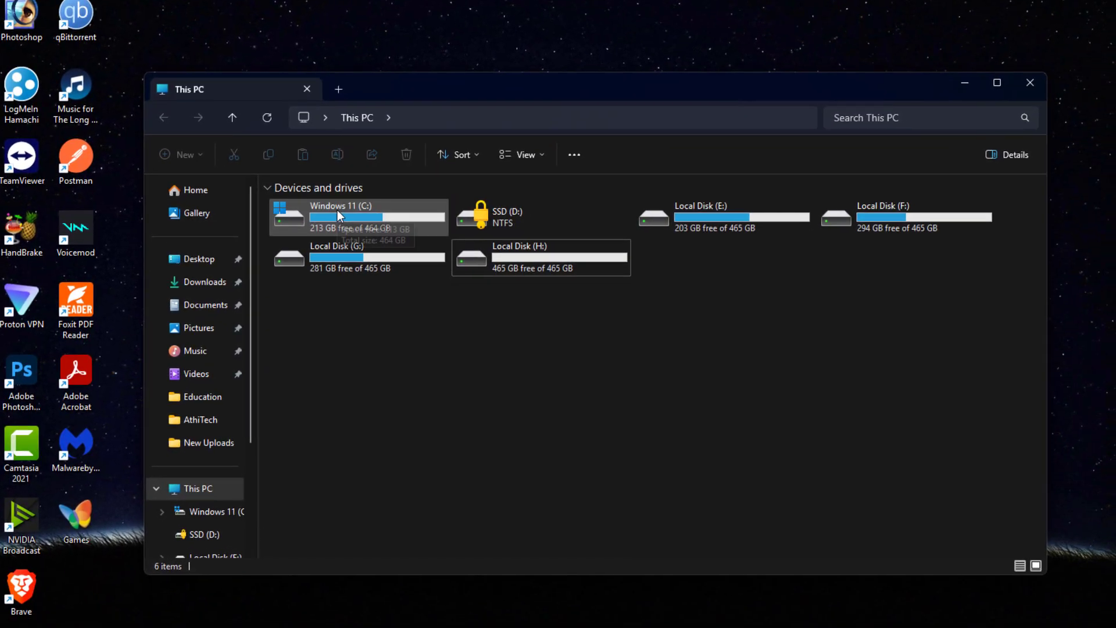
double_click(338, 210)
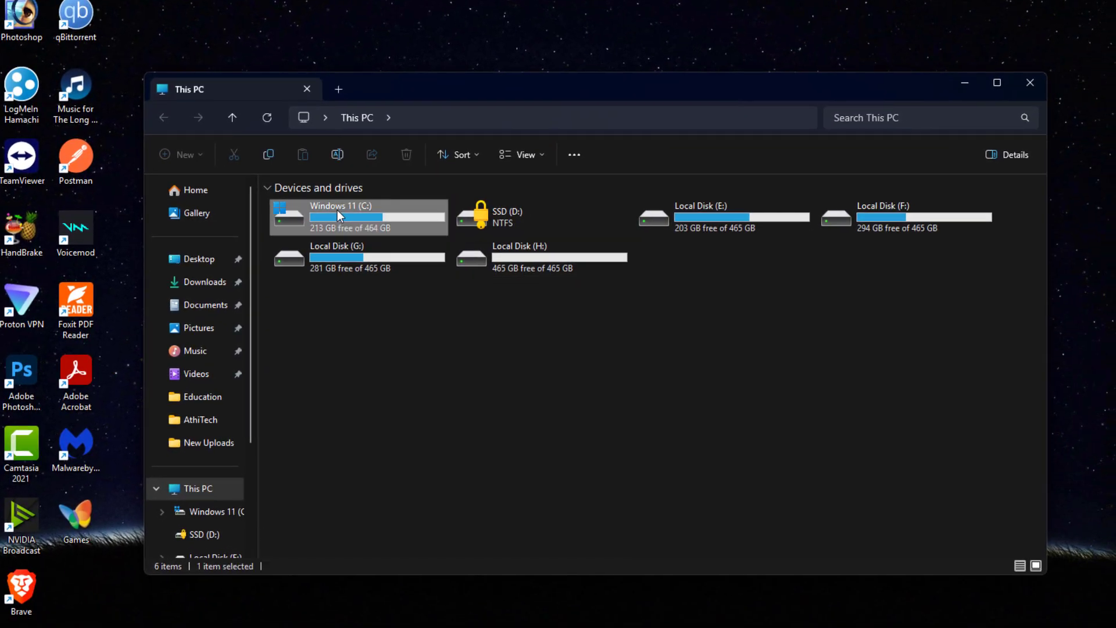
right_click(538, 401)
left_click(724, 589)
type("Custom")
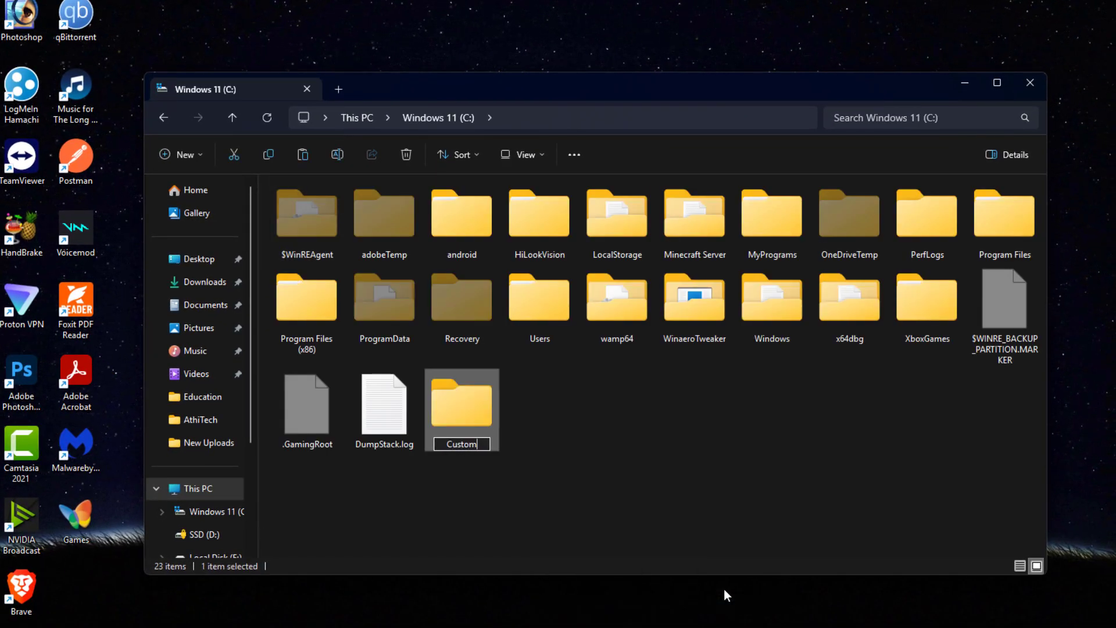
type(" Programs")
key("Return")
key("Return")
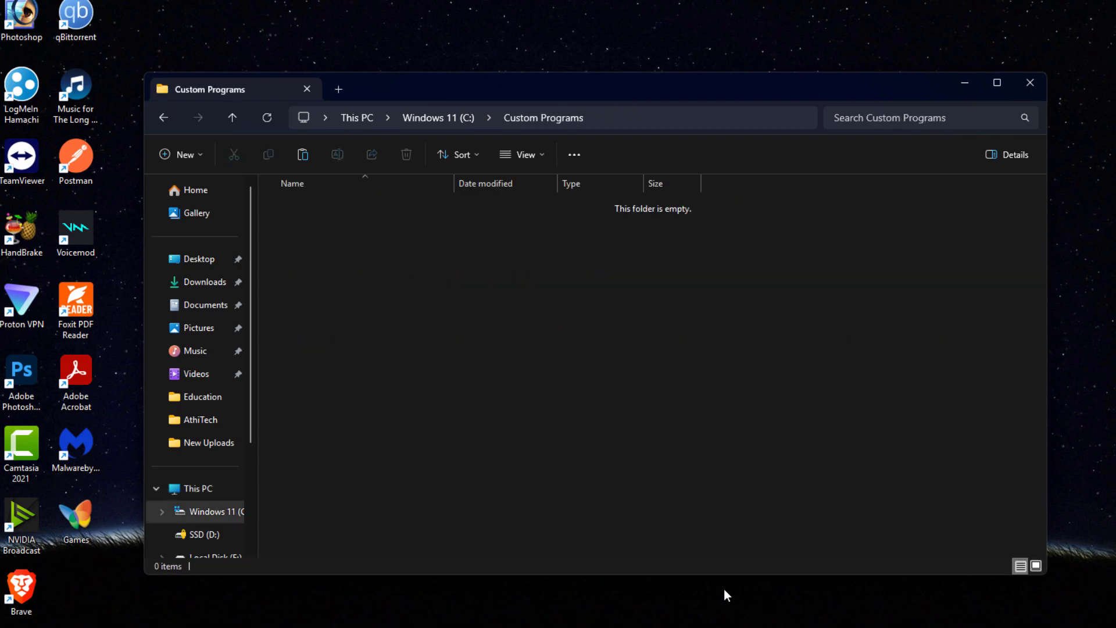
- Paste Lock Drive D.bat into Custom Programs and send a shortcut to the desktop
right_click(618, 405)
left_click(659, 493)
right_click(359, 210)
mouse_move(400, 443)
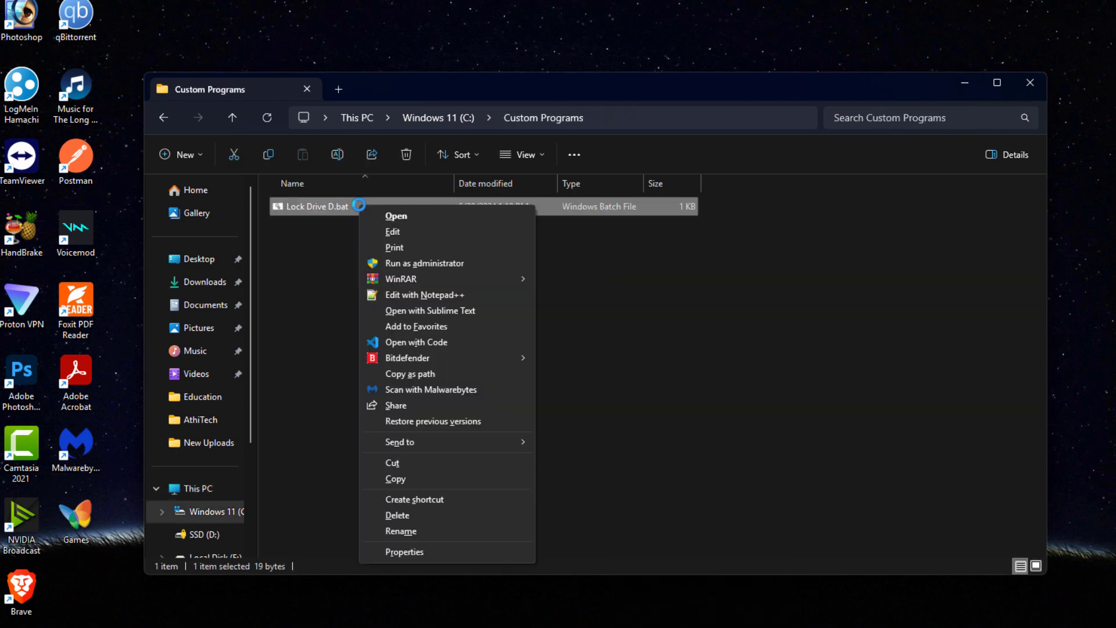
left_click(579, 479)
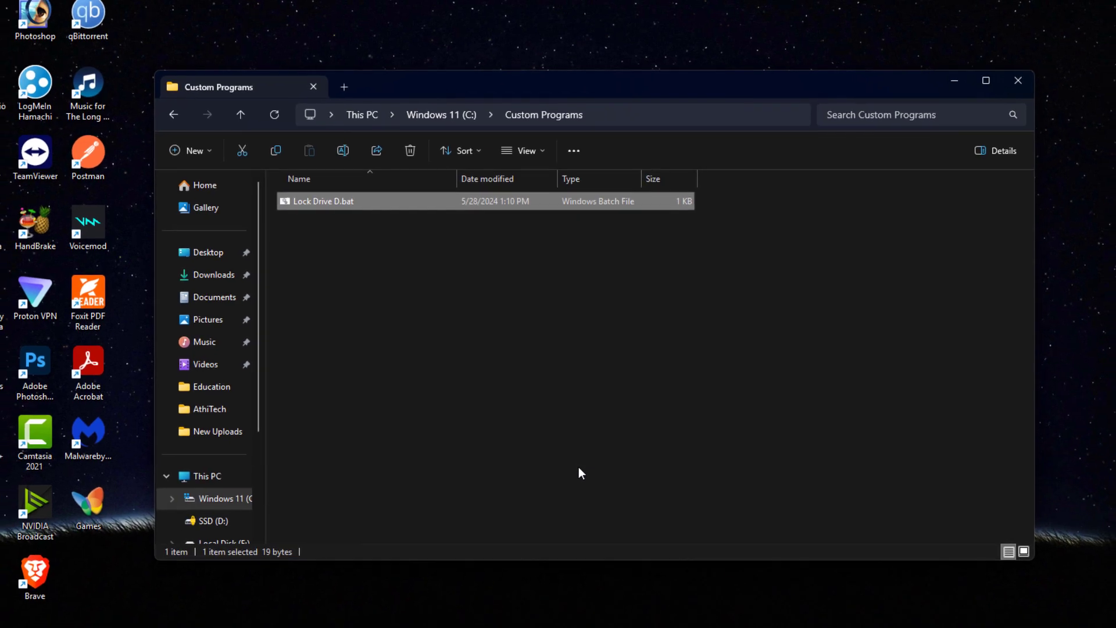
- Close Custom Programs, drag the shortcut to mid-desktop, and rename it Lock D Drive
left_click(986, 75)
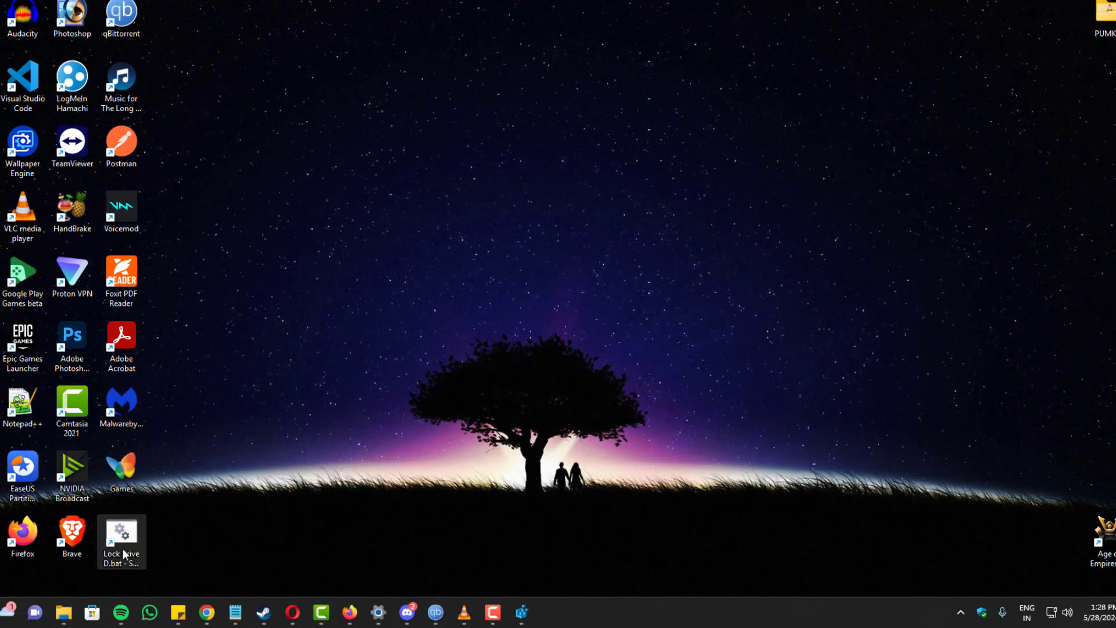
left_click_drag(121, 537, 380, 178)
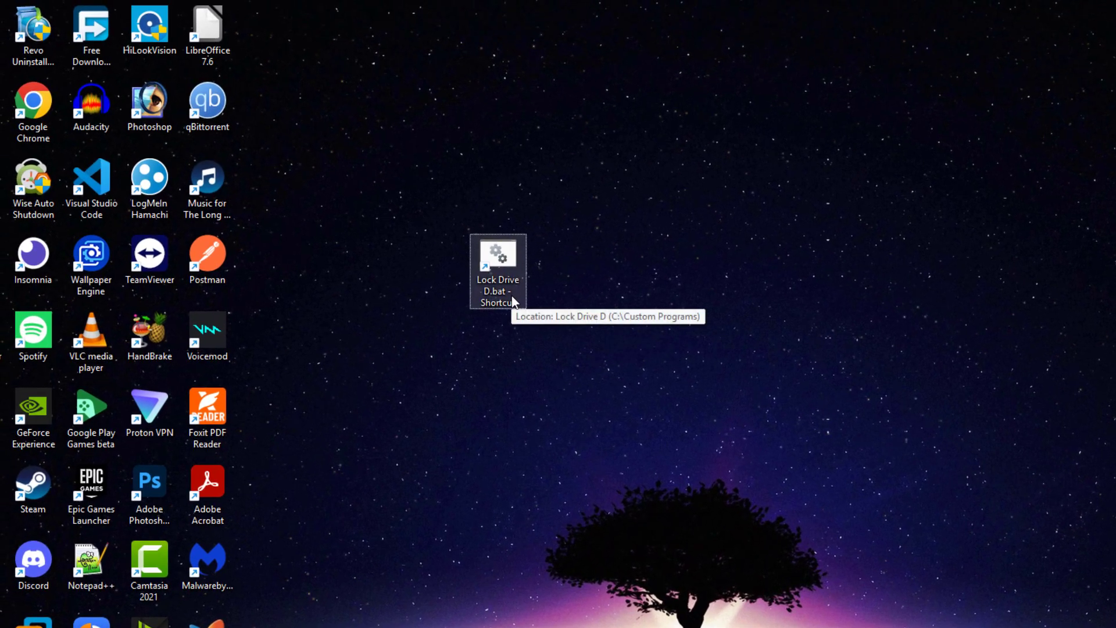
left_click(511, 294)
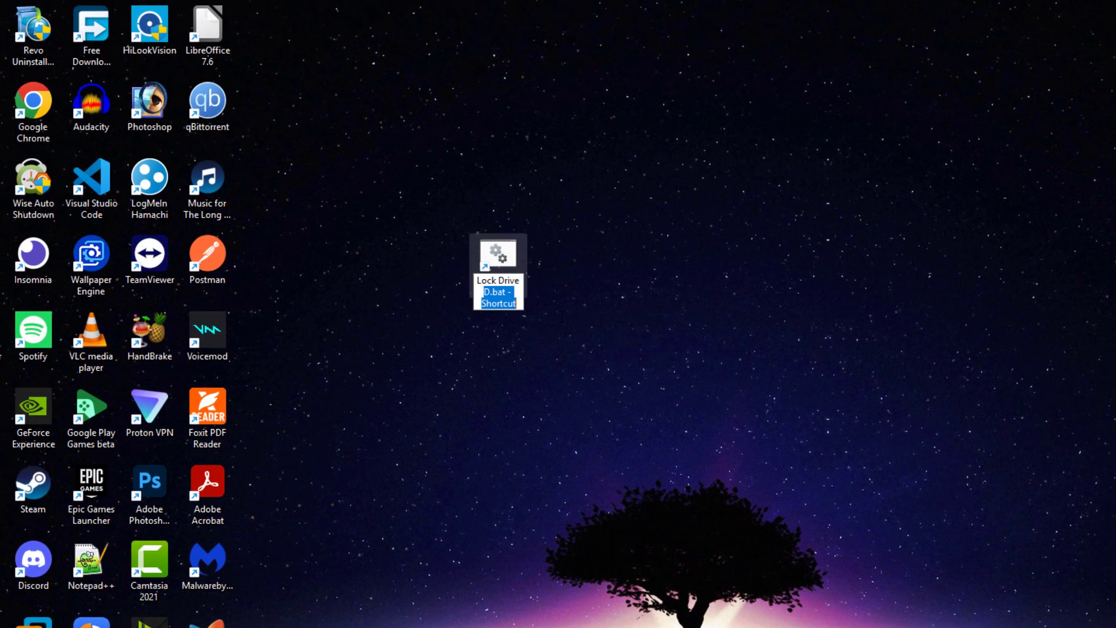
key("ctrl+a")
type("Lock D")
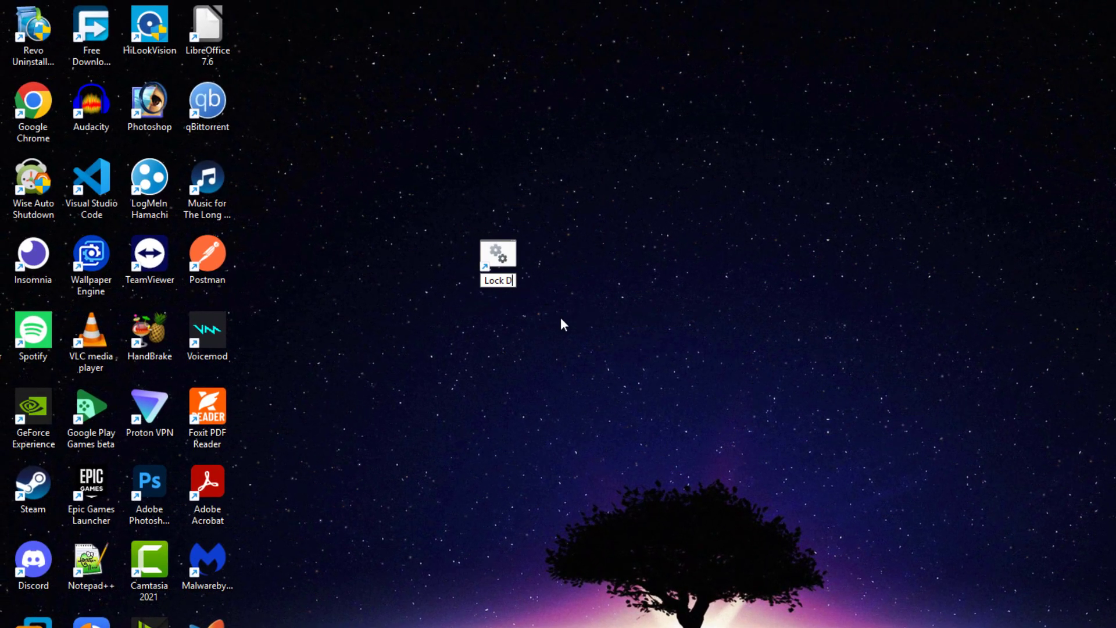
type(" Drive")
key("Return")
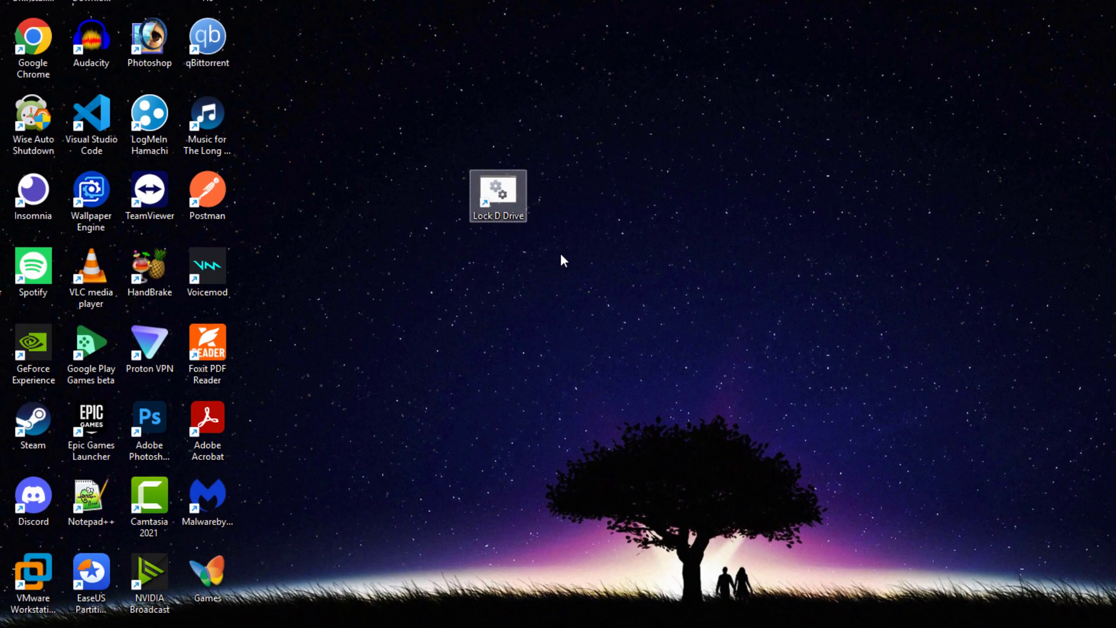
- Assign the SHELL32 key icon to the Lock D Drive shortcut through its Properties
right_click(514, 193)
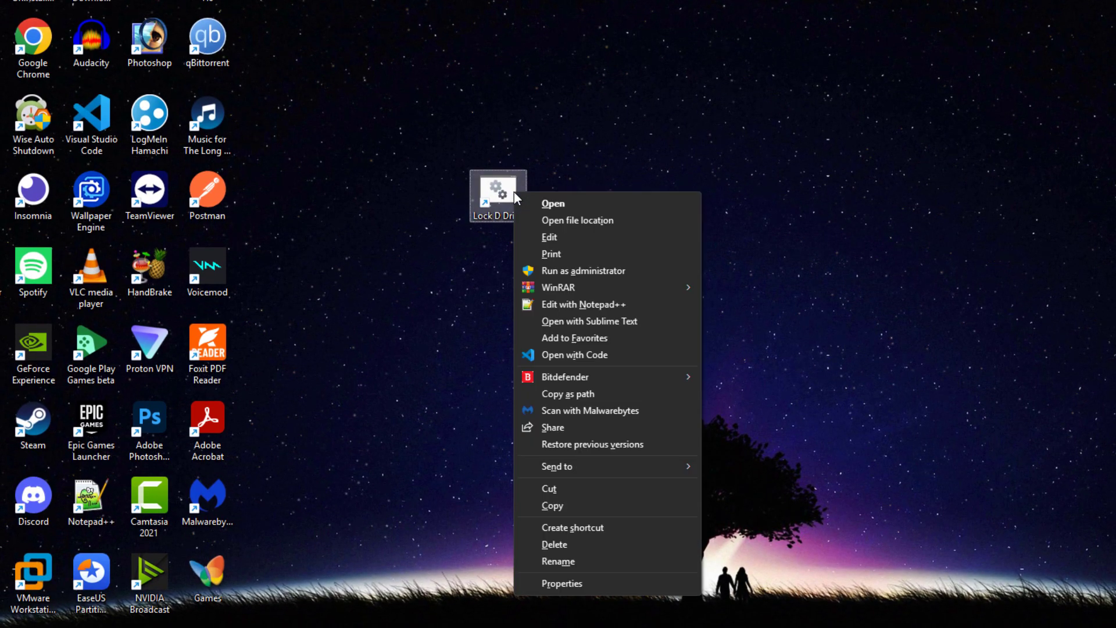
left_click(556, 583)
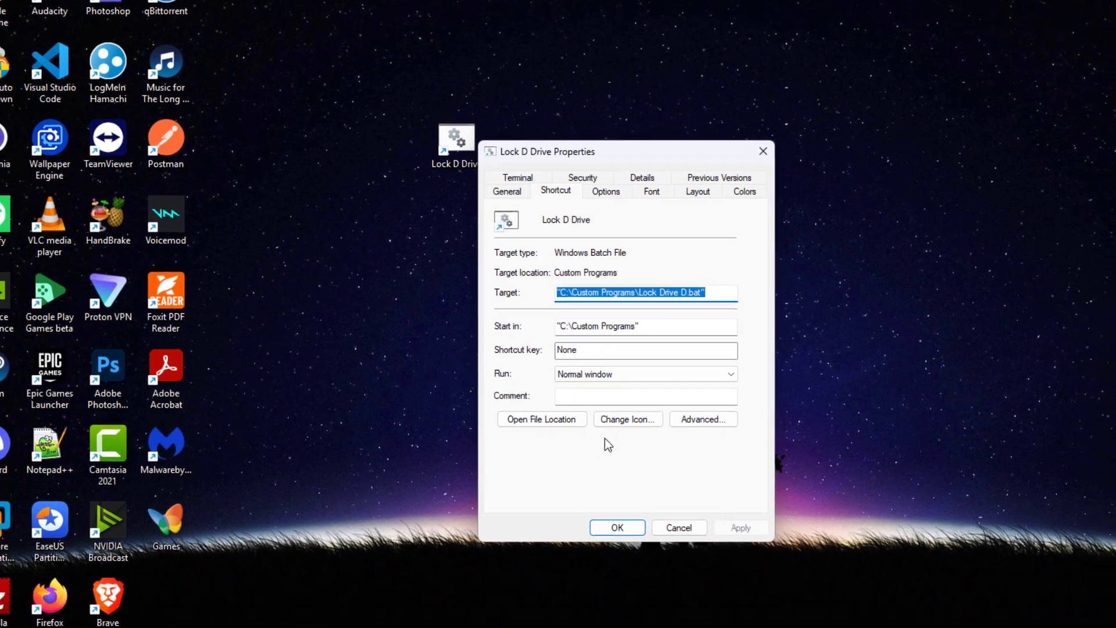
left_click(620, 412)
left_click(741, 289)
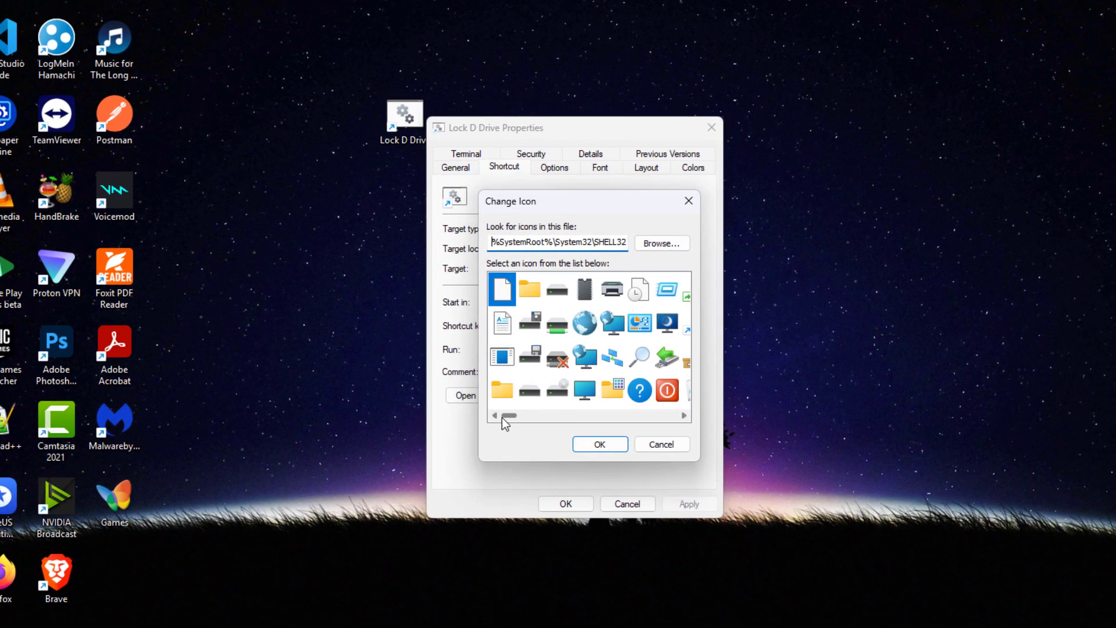
left_click_drag(502, 418, 551, 419)
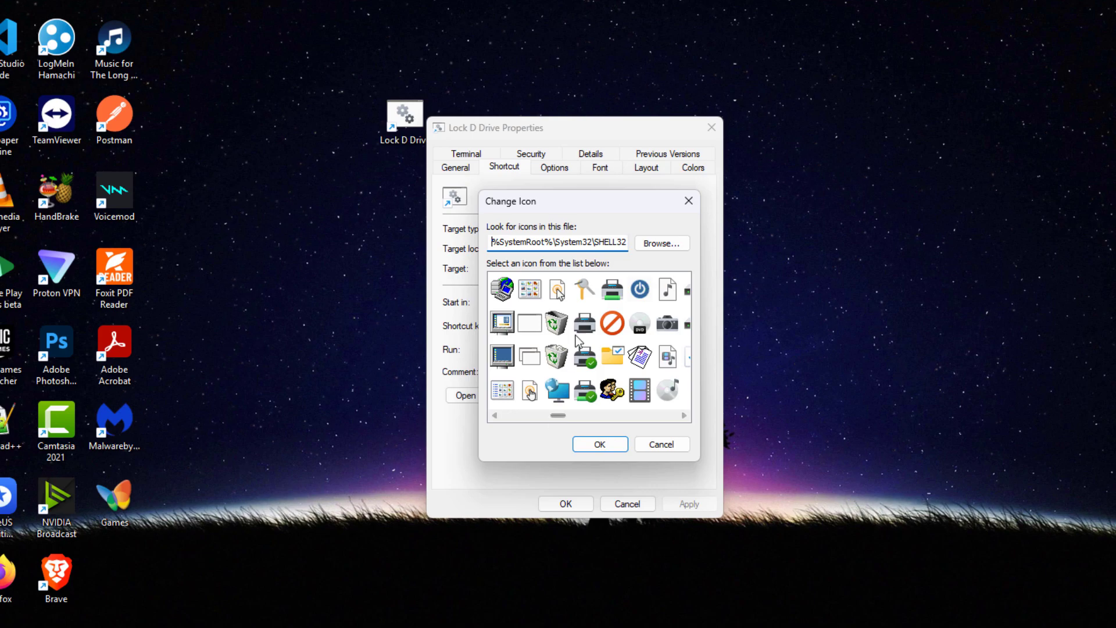
left_click(587, 295)
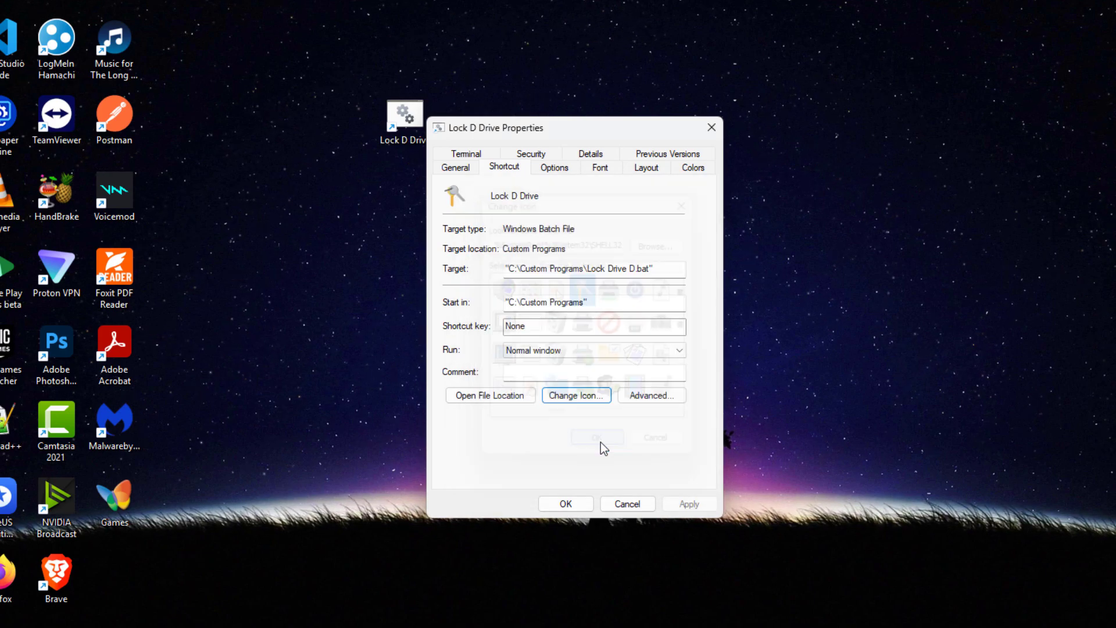
left_click(566, 504)
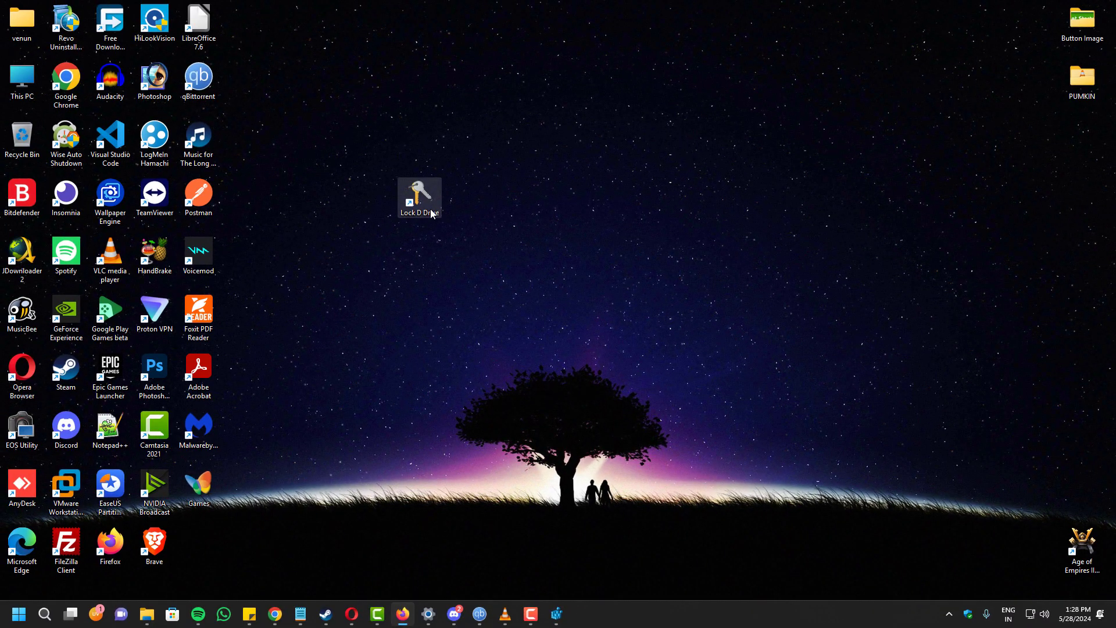
- Move the Lock D Drive shortcut to another spot on the desktop
mouse_move(431, 214)
left_mouse_down()
mouse_move(771, 375)
mouse_move(1084, 319)
left_mouse_up()
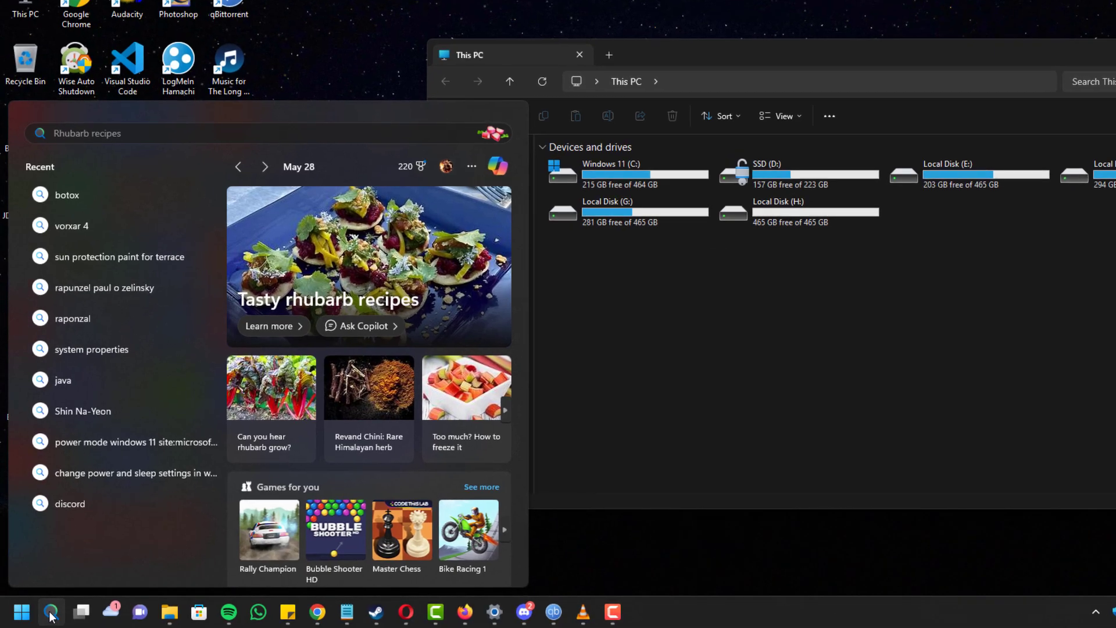
type("regedit")
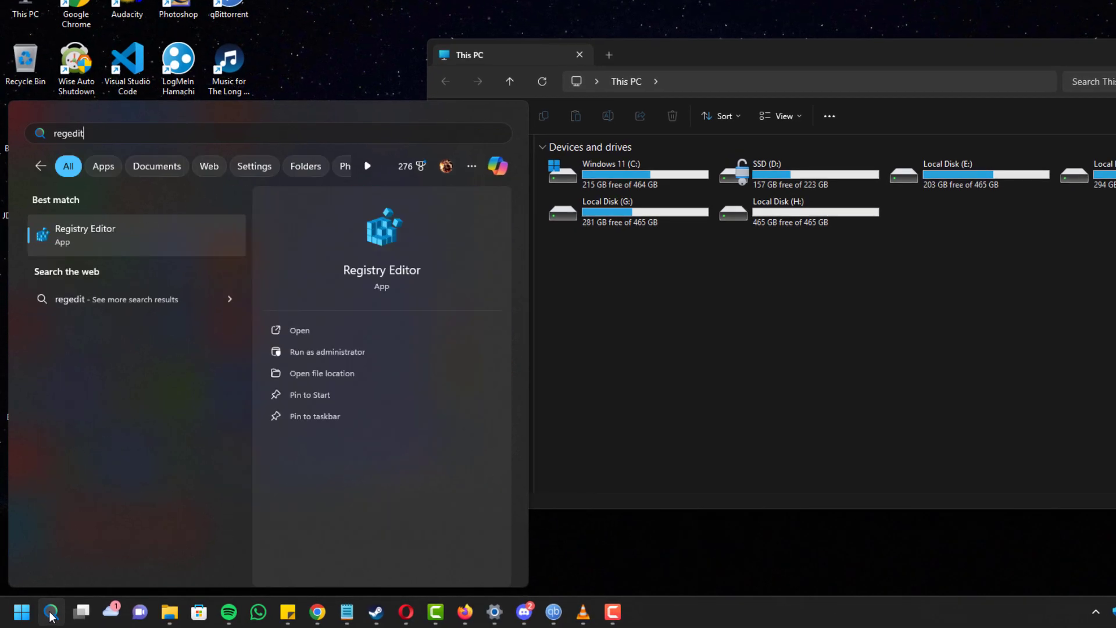
- Launch Registry Editor from the regedit Best match result
left_click(109, 235)
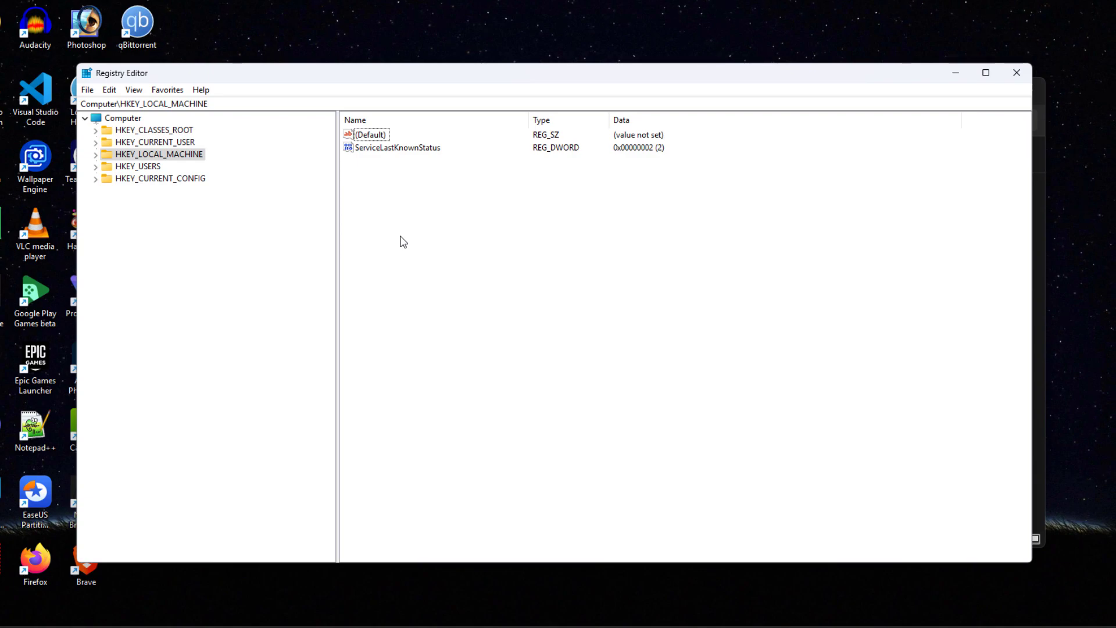
- Expand HKEY_CLASSES_ROOT\Drive and open its shell key, listing cmd, Powershell and VSCode
left_click(92, 133)
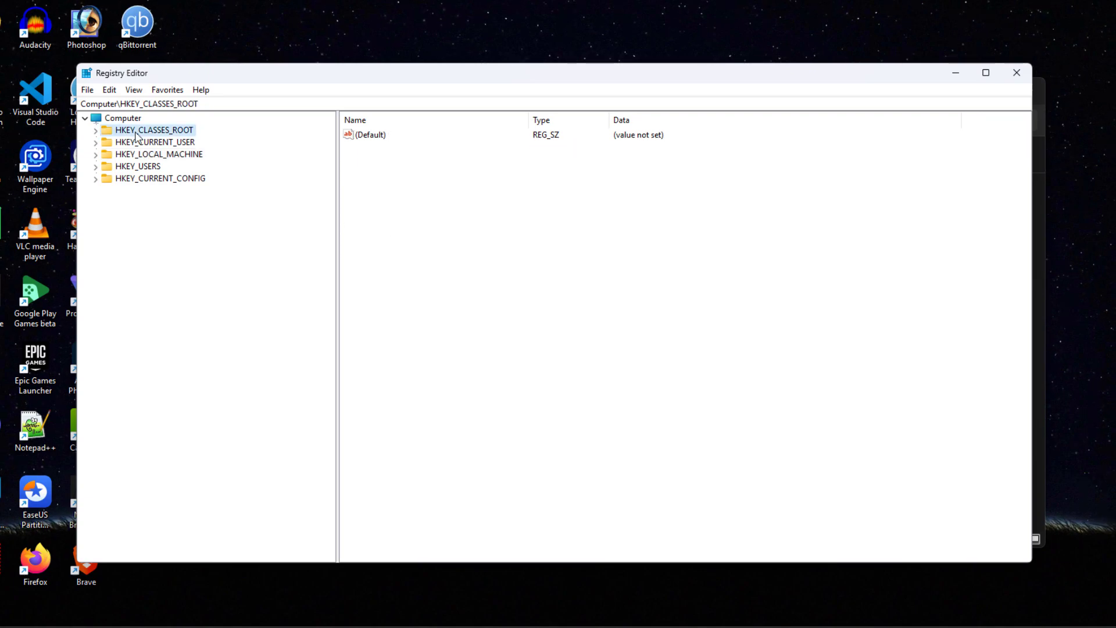
left_click(94, 130)
scroll(177, 350, "down", 2)
scroll(177, 349, "down", 7)
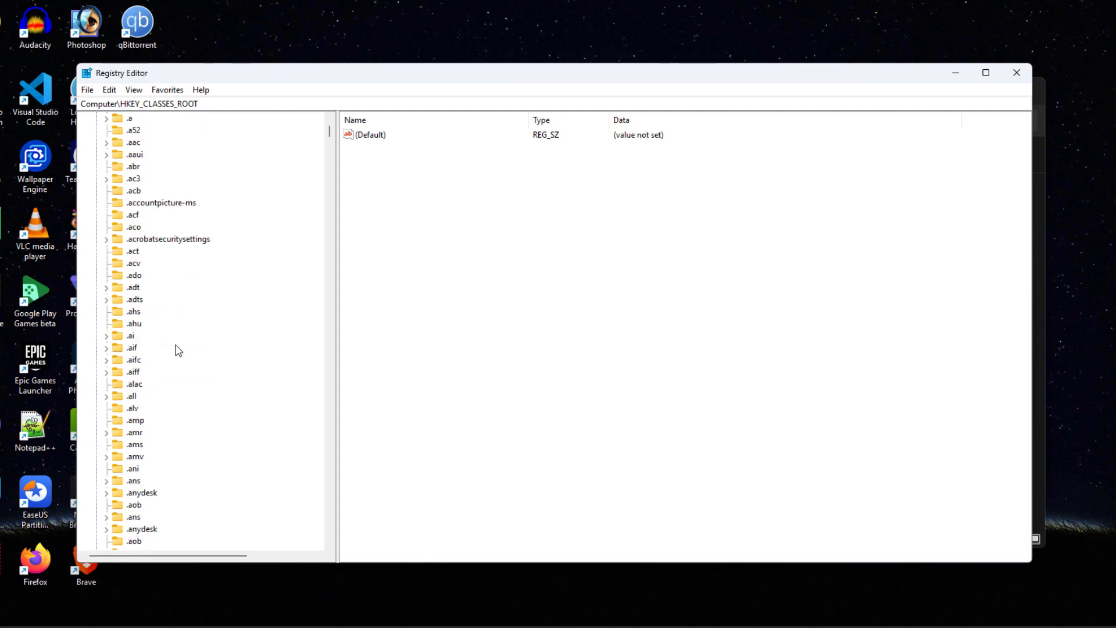
scroll(178, 350, "down", 10)
scroll(201, 336, "down", 10)
mouse_move(330, 146)
left_mouse_down()
mouse_move(354, 200)
mouse_move(345, 264)
left_mouse_up()
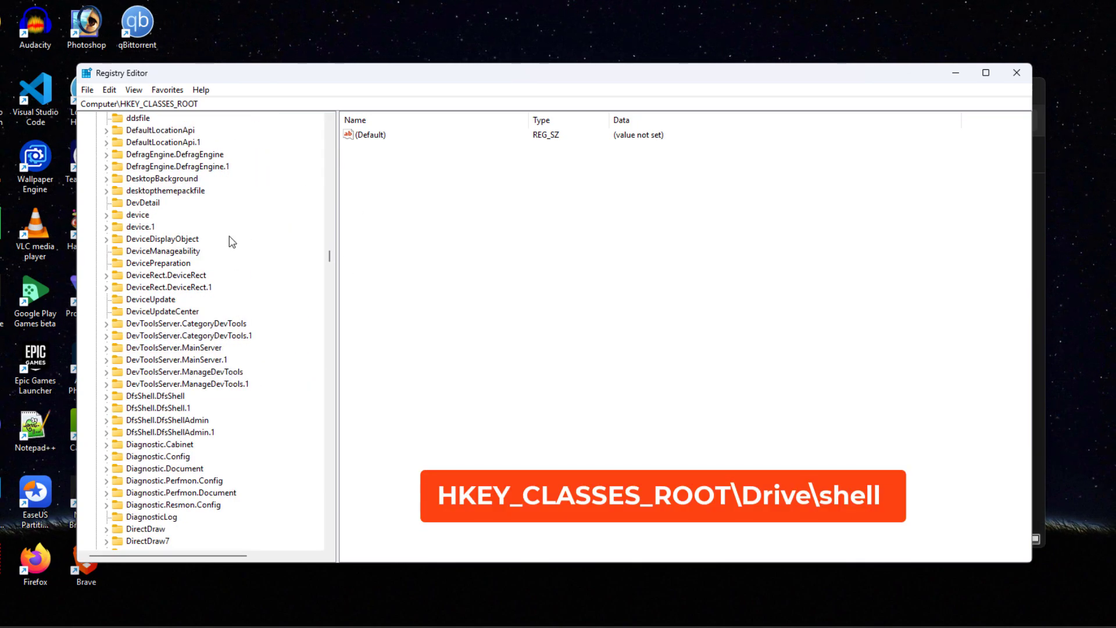
scroll(168, 216, "up", 1)
scroll(157, 344, "down", 5)
scroll(157, 345, "down", 10)
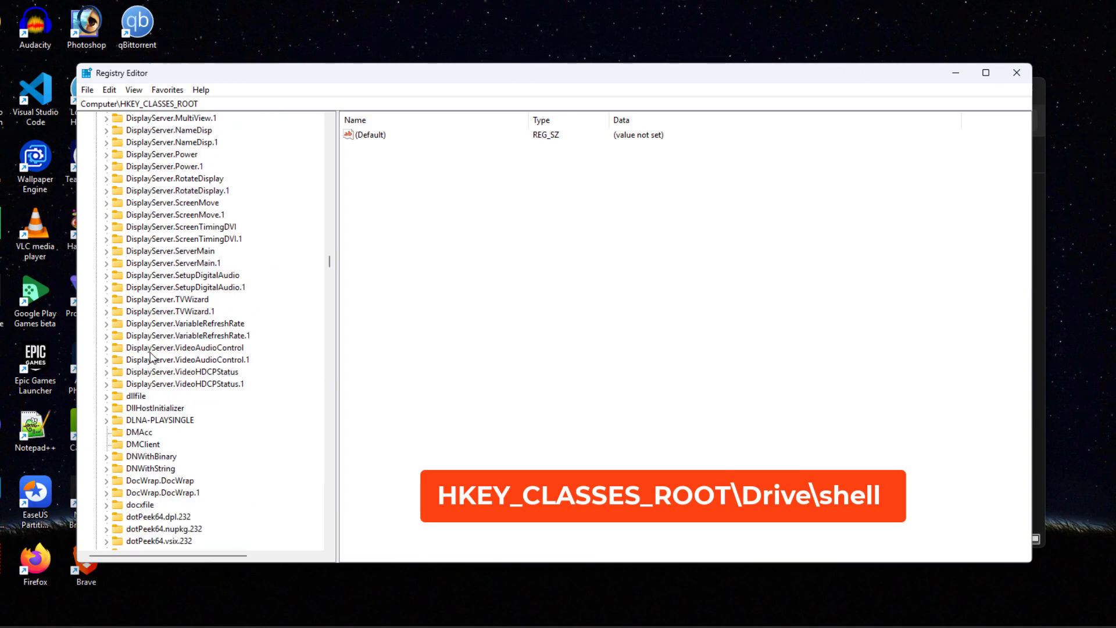
scroll(158, 345, "down", 10)
left_click(136, 336)
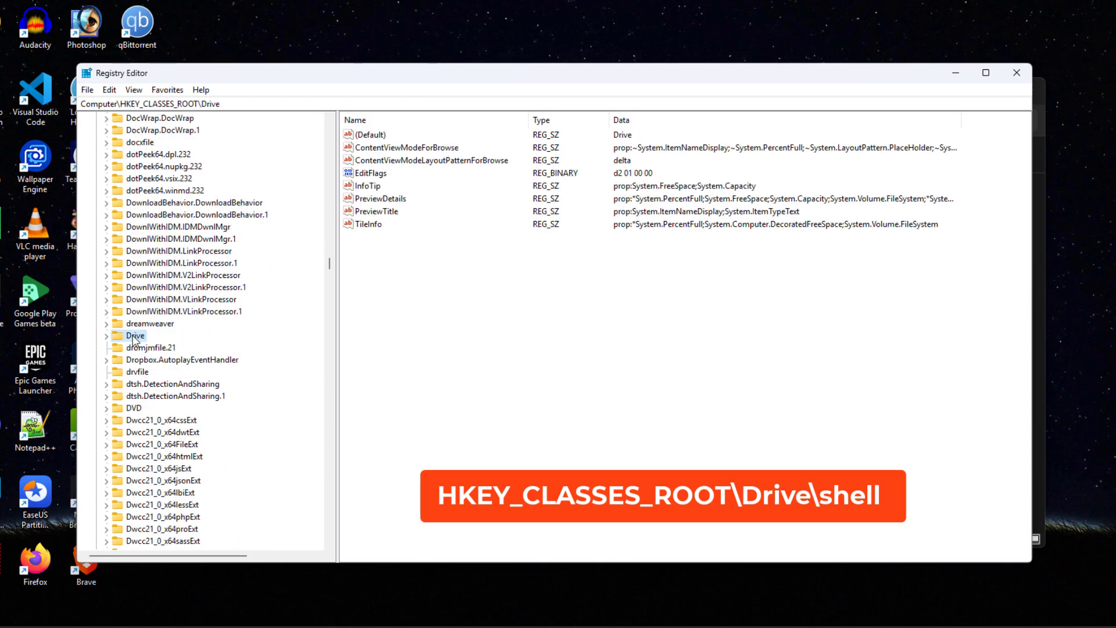
left_click(107, 337)
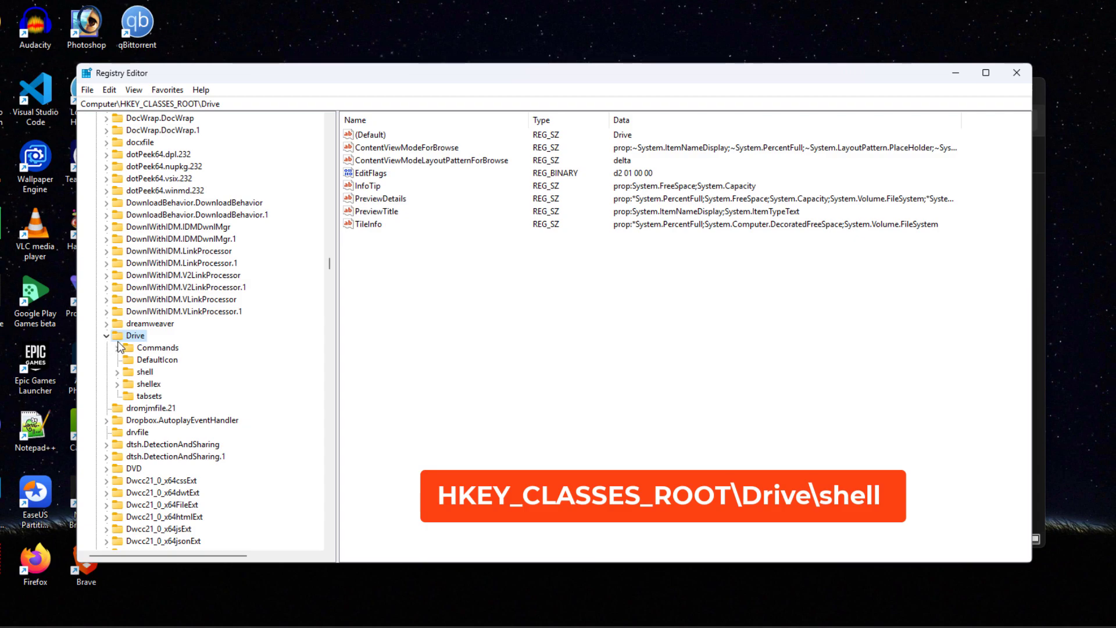
scroll(119, 347, "down", 2)
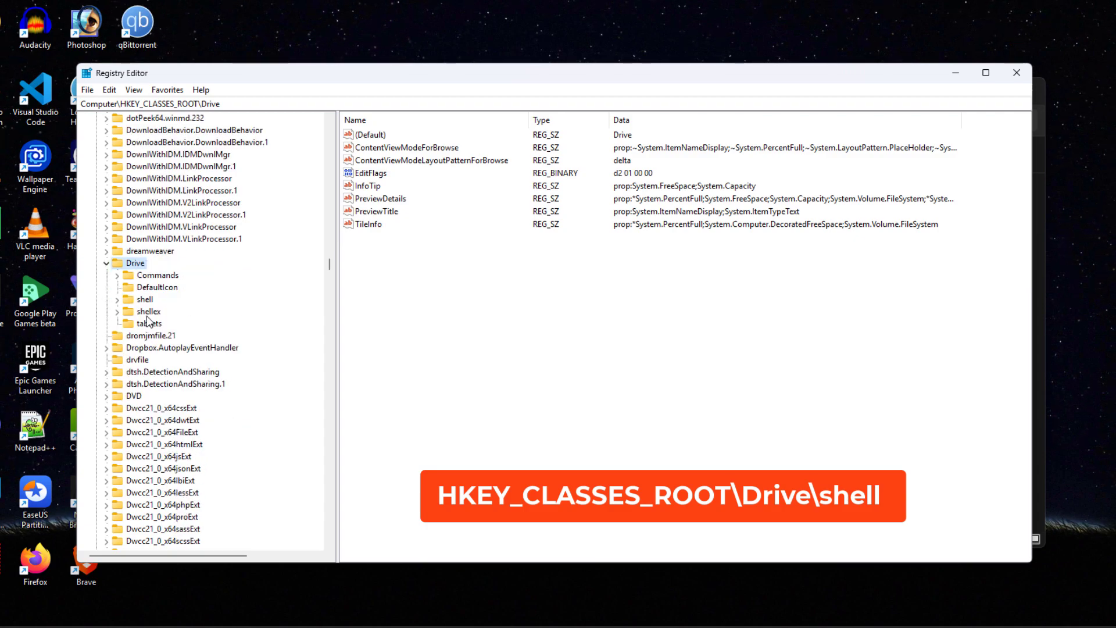
left_click(118, 300)
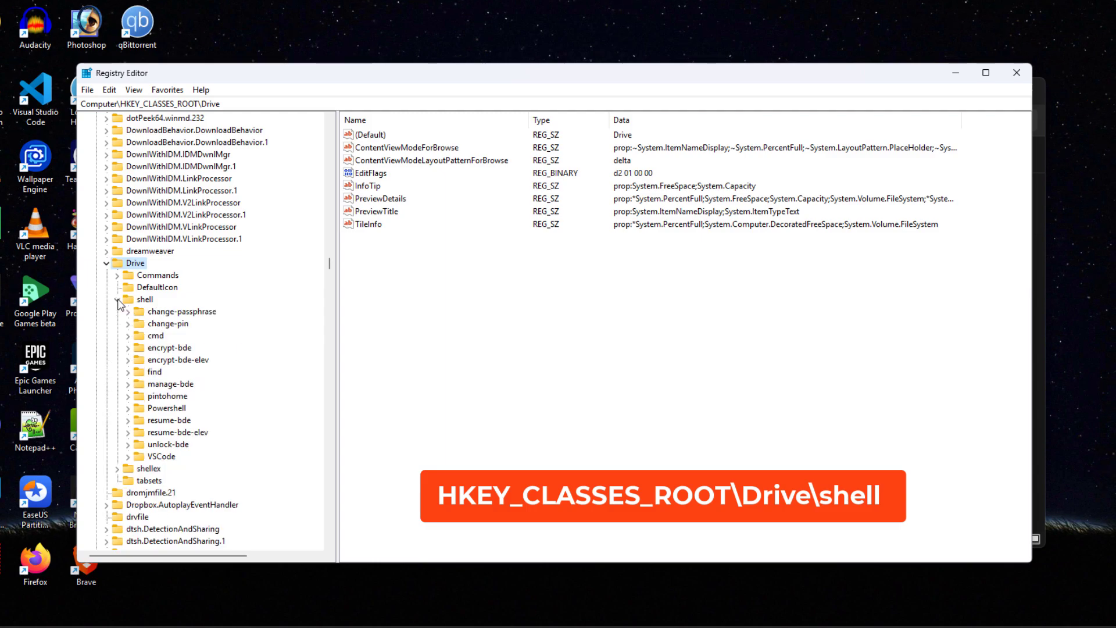
scroll(194, 320, "down", 2)
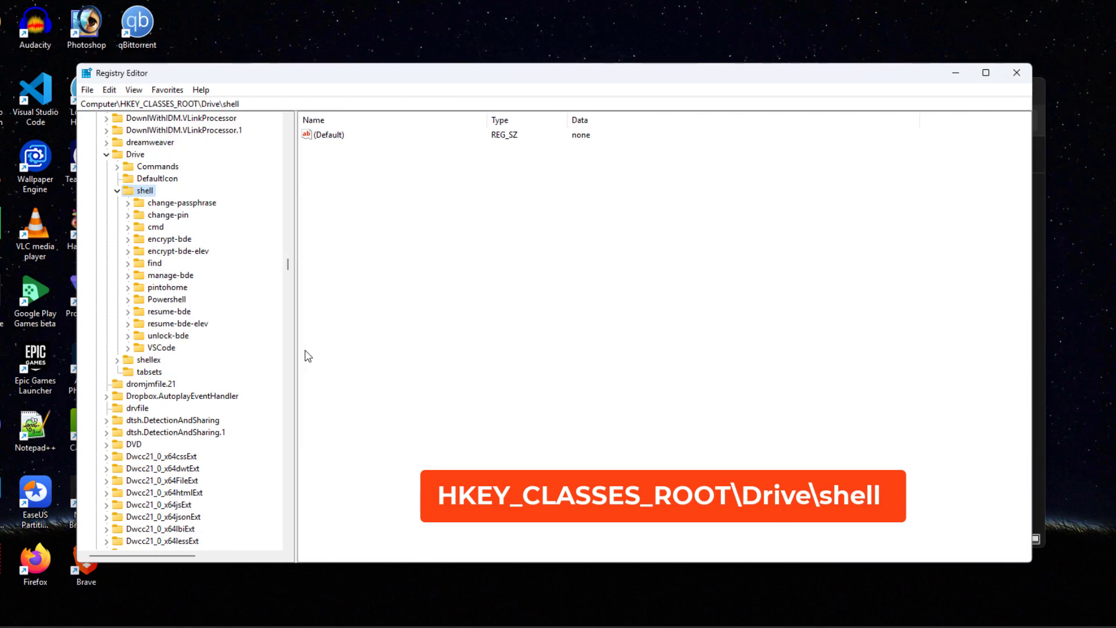
- Widen the key tree and create a new subkey named runas under Drive\shell
left_click_drag(295, 348, 345, 347)
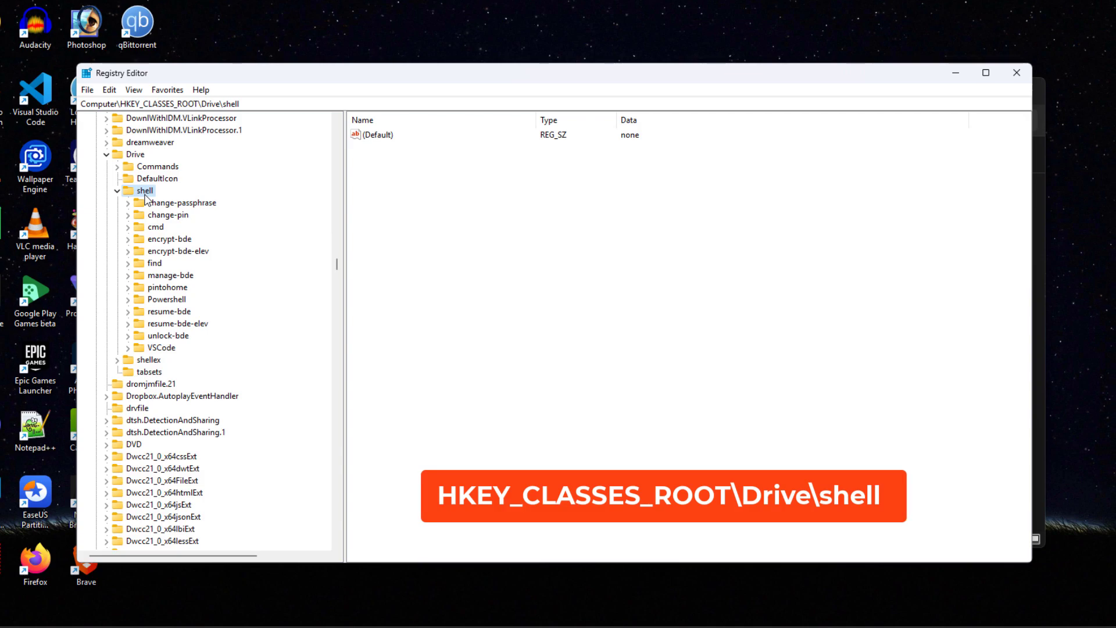
right_click(145, 192)
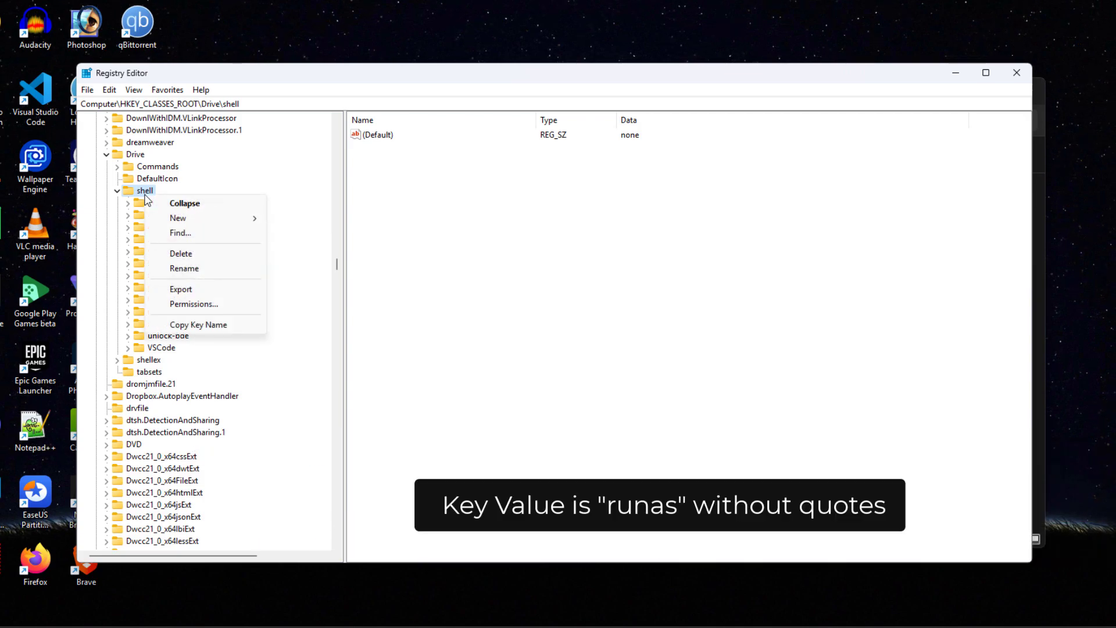
mouse_move(201, 218)
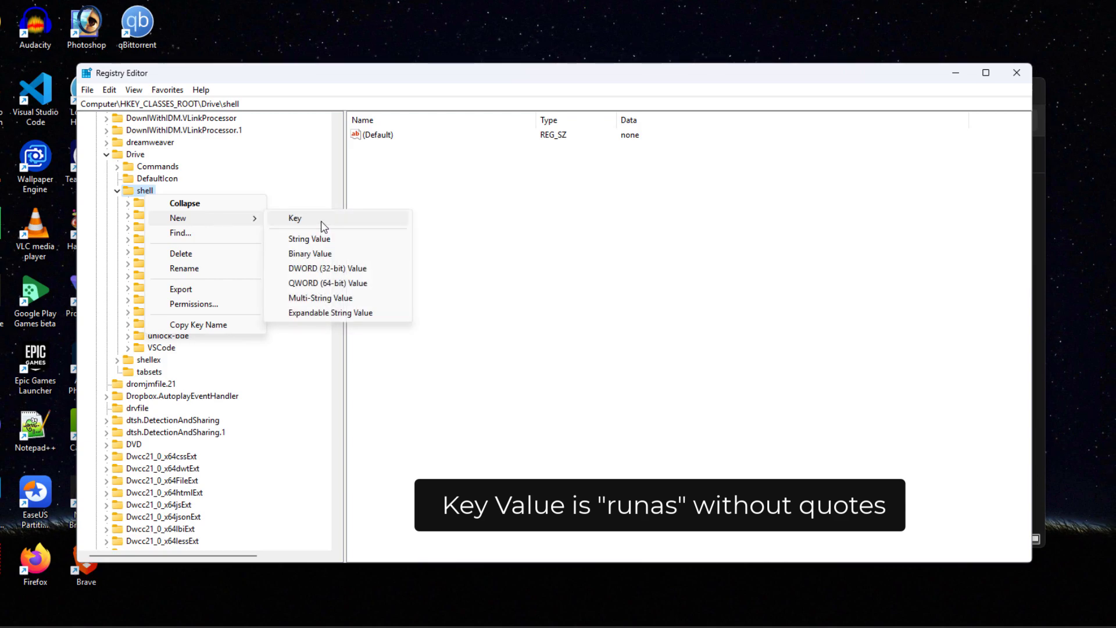
left_click(320, 226)
type("run")
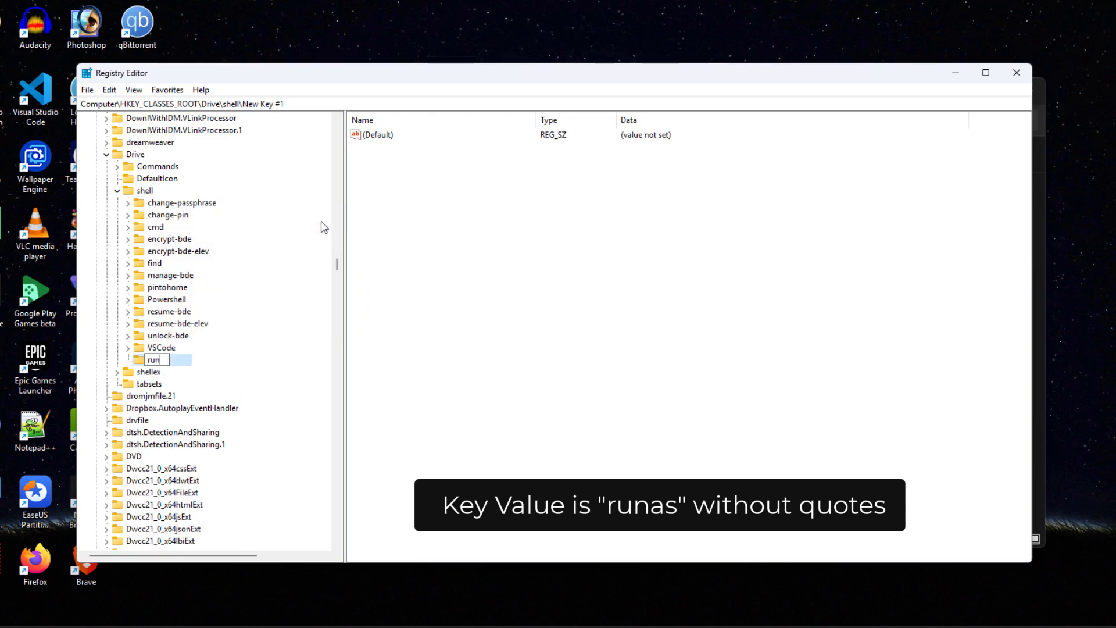
type("as")
key("Return")
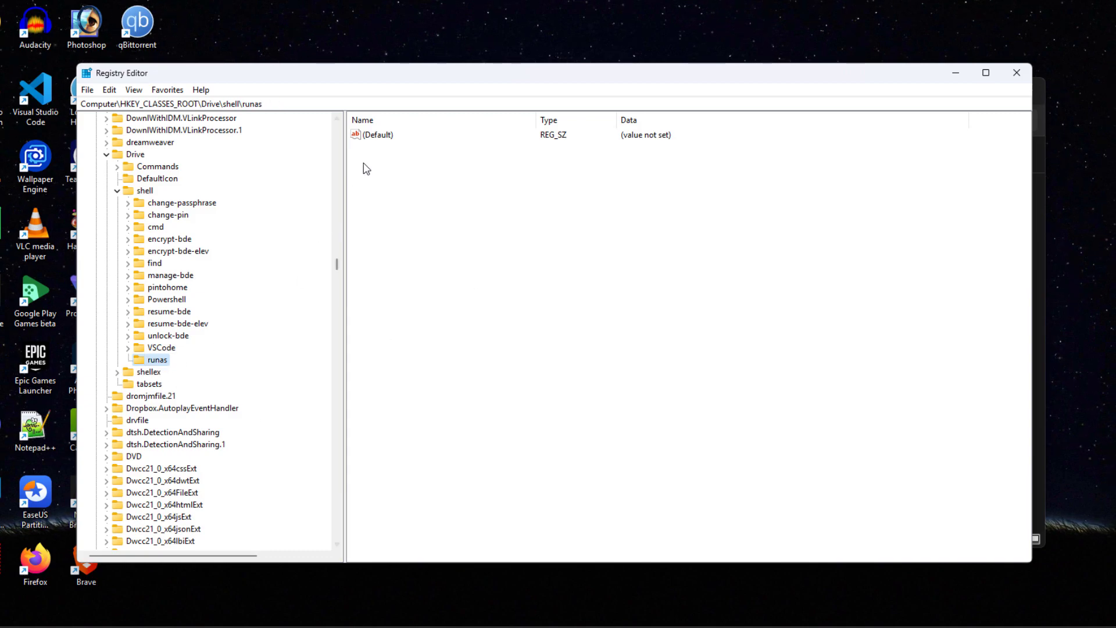
- Set the runas key's default value to 'Lock the Drive'
double_click(379, 137)
left_click_drag(234, 134, 477, 271)
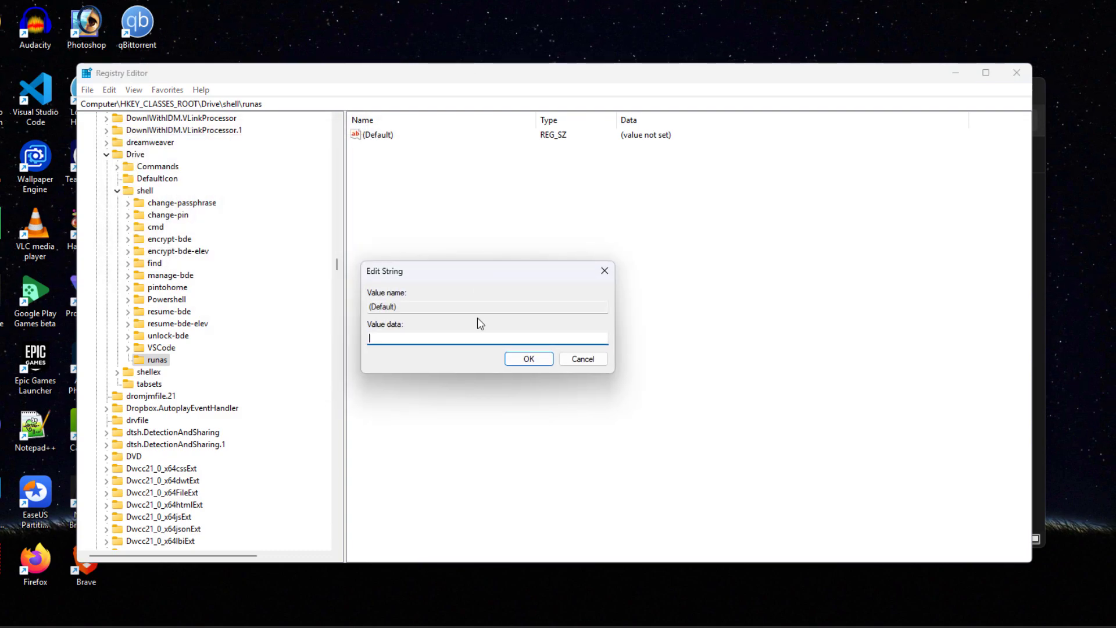
type("Lock")
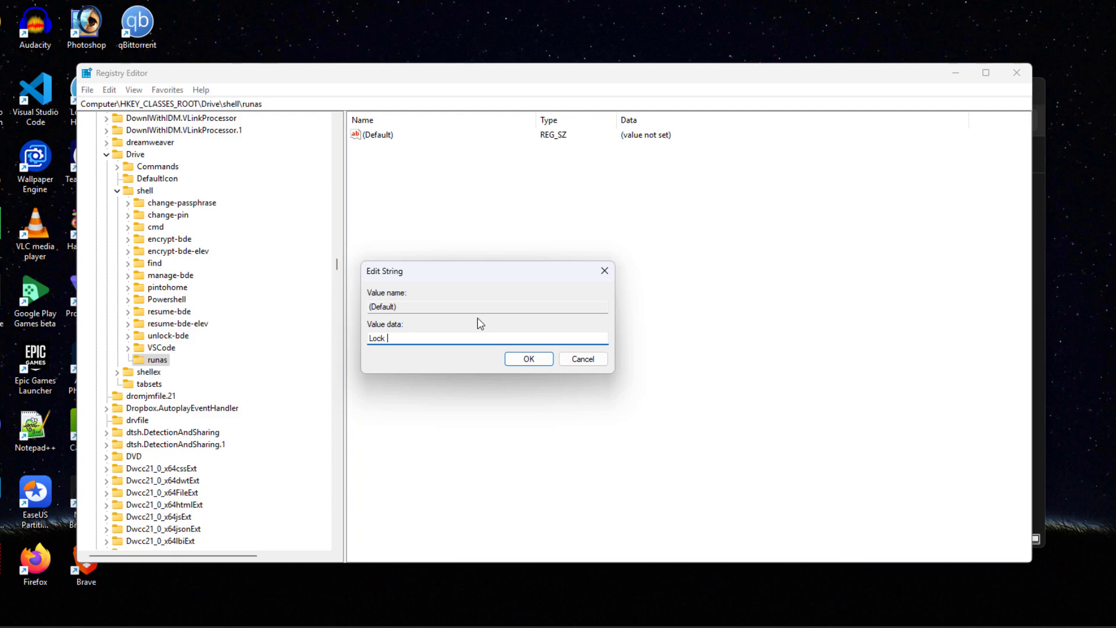
type(" the Drivv")
key("BackSpace")
type("e")
left_click(524, 364)
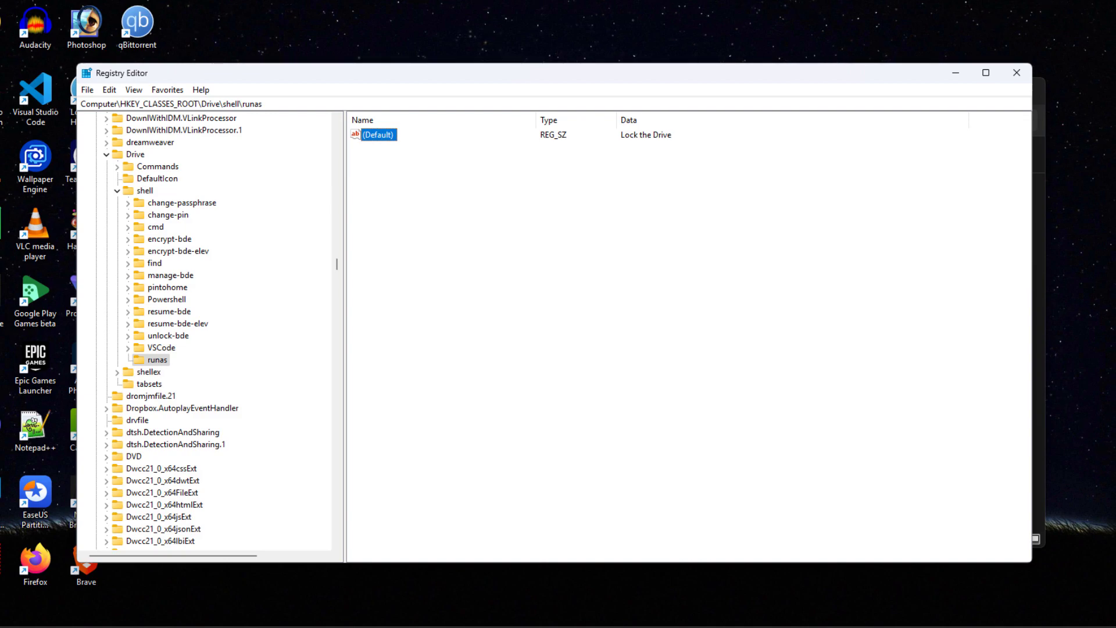
- Create a subkey named Command under the runas key
left_click(154, 361)
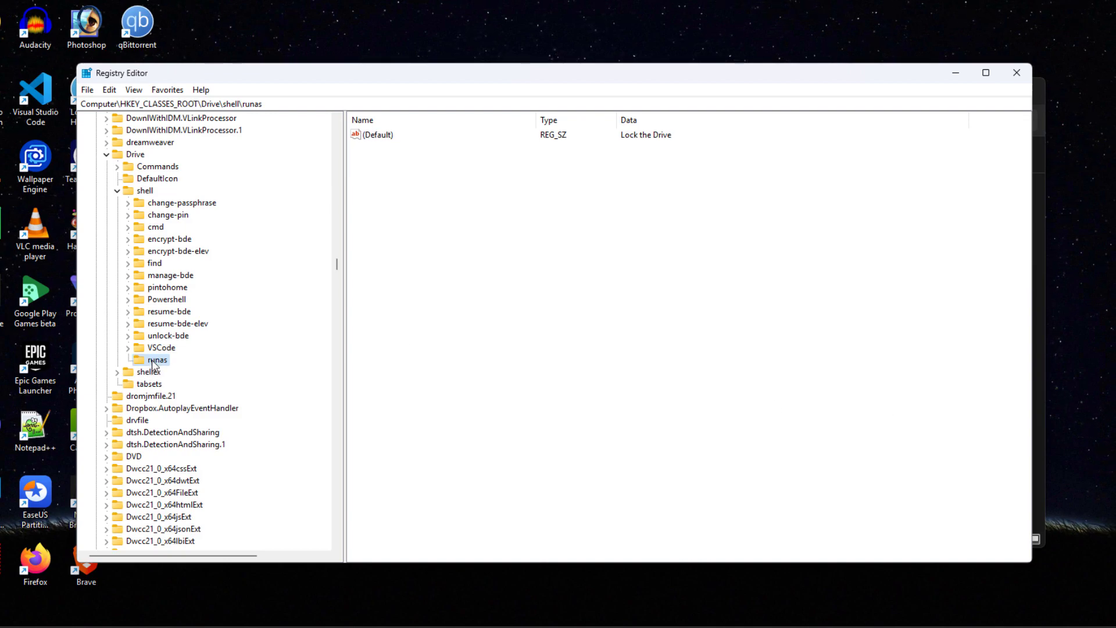
right_click(154, 365)
mouse_move(201, 384)
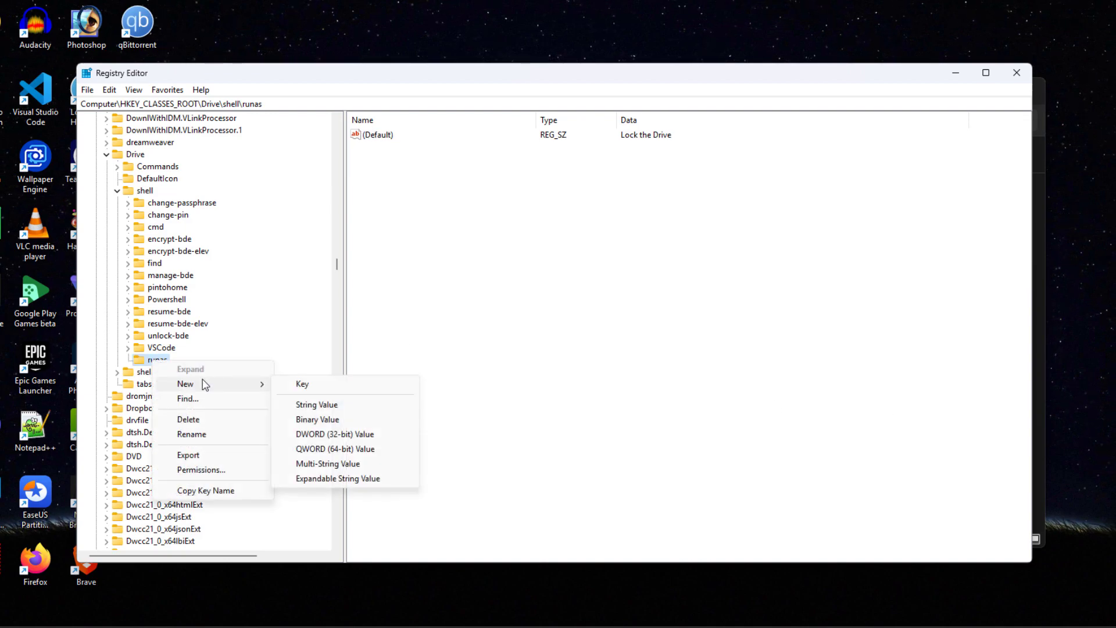
left_click(303, 385)
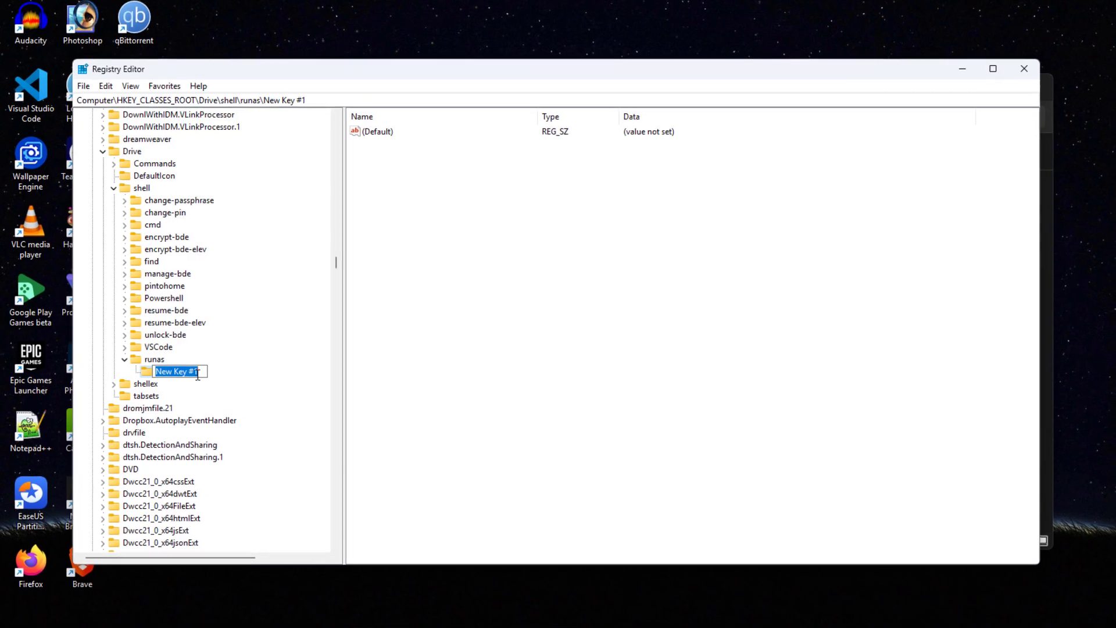
type("Com")
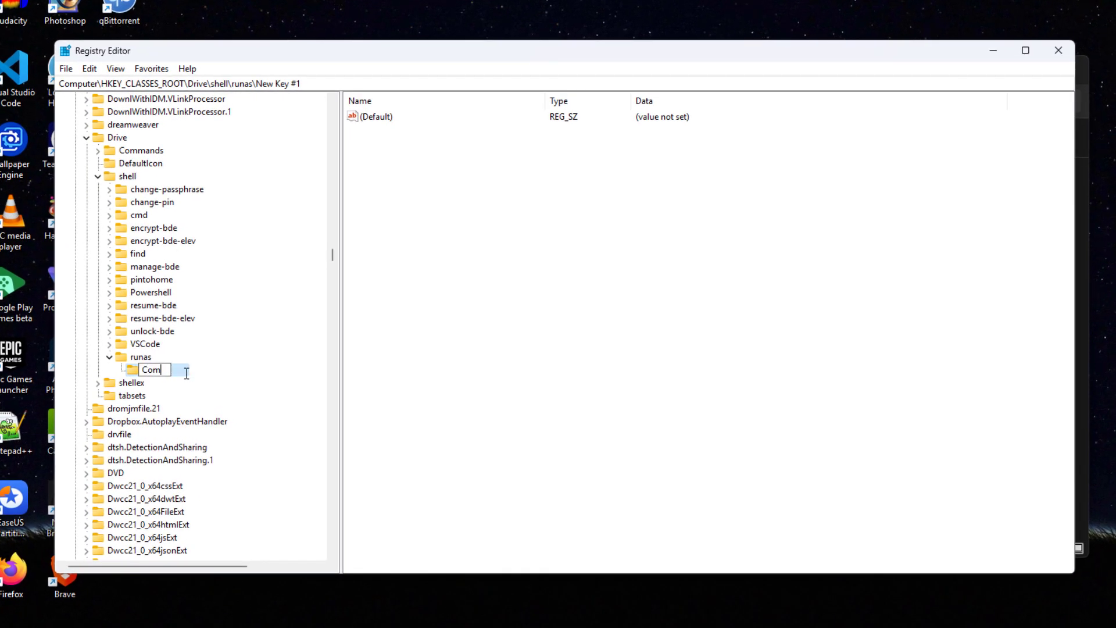
type("mand")
key("Return")
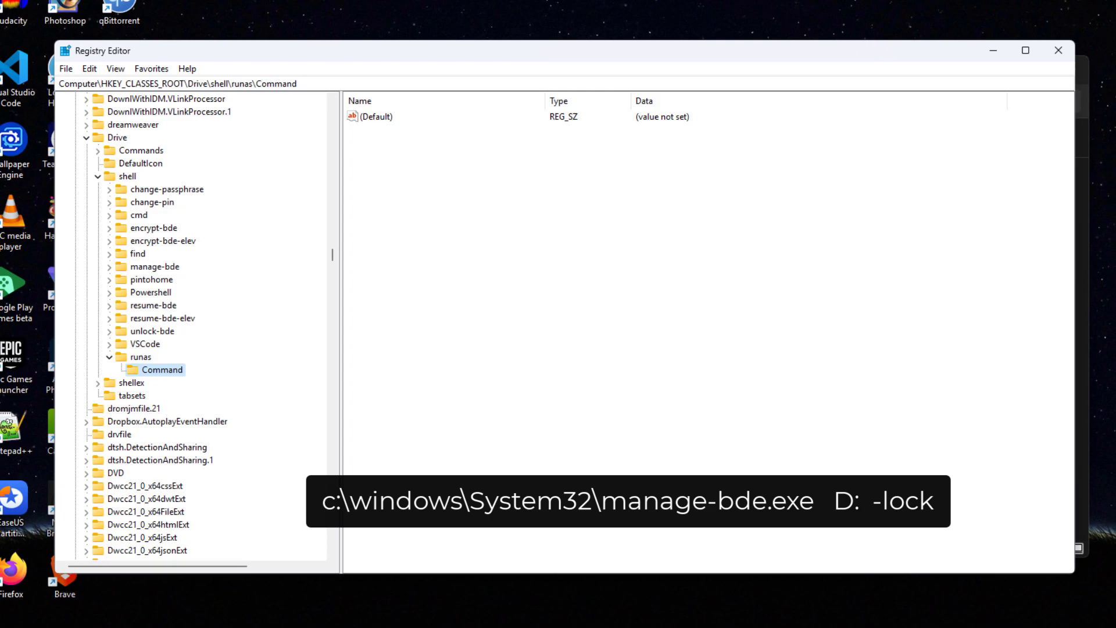
- Set Command's default value to c:\windows\System32\manage-bde.exe D: -lock
double_click(380, 123)
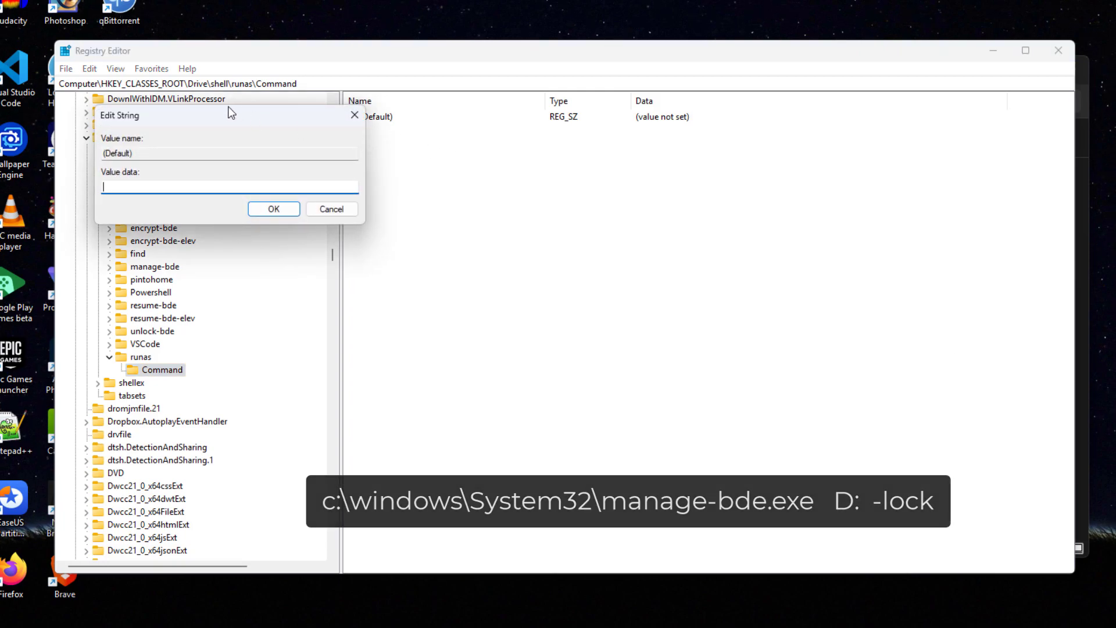
left_click_drag(230, 112, 542, 228)
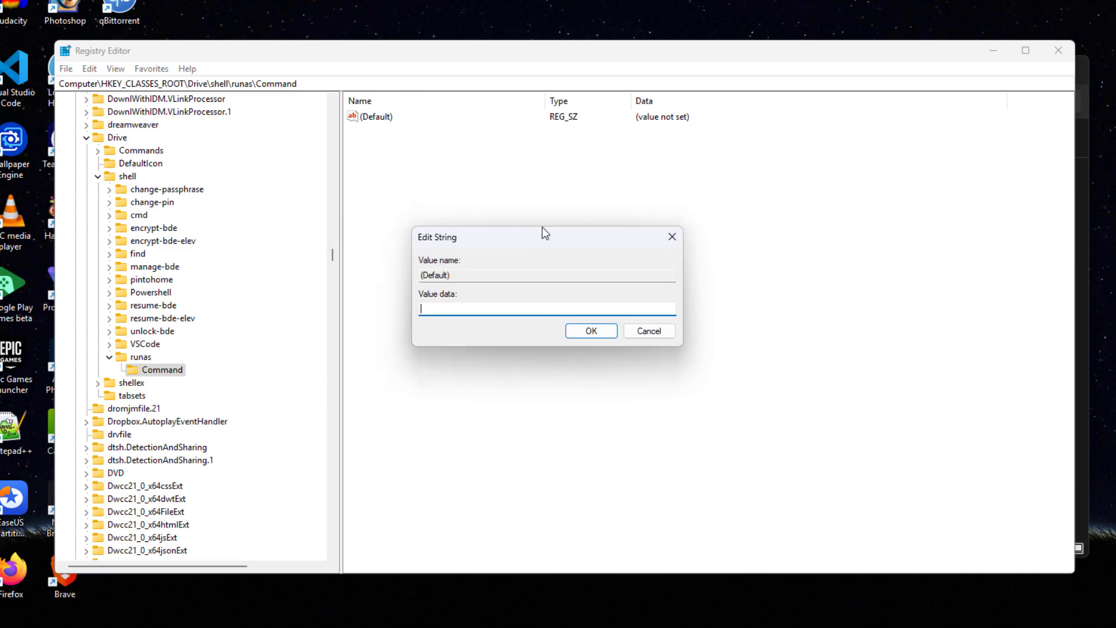
type("c:\\")
type("windows\\System32\\manage")
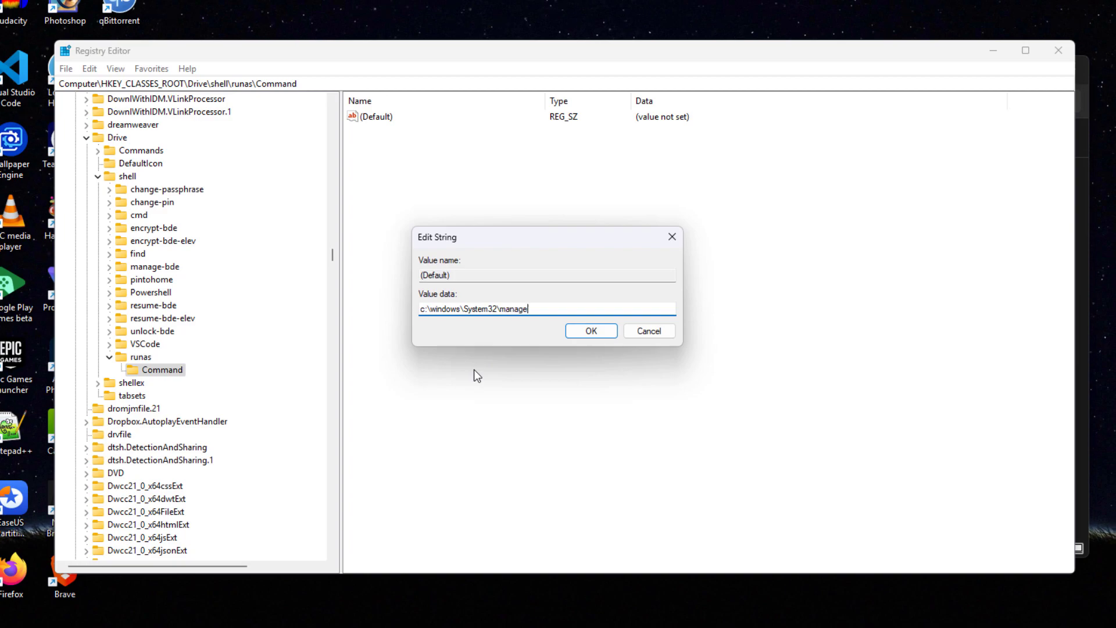
type("-bde.exe D: -lock")
left_click(582, 332)
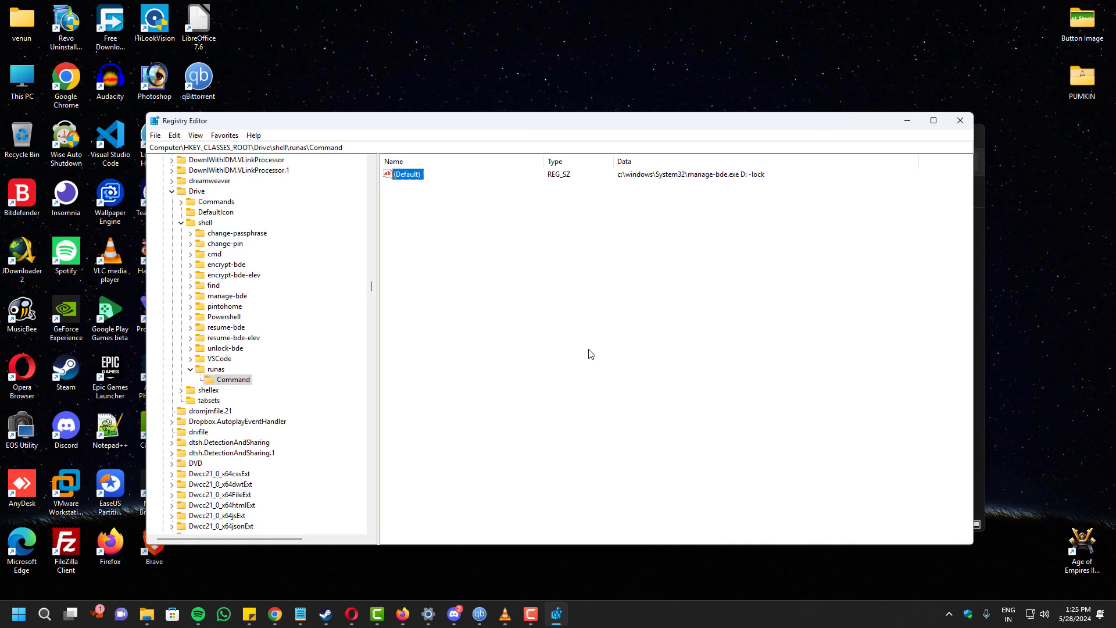
- Lock SSD (D:) with Lock the Drive, then unlock it using its BitLocker password
double_click(22, 81)
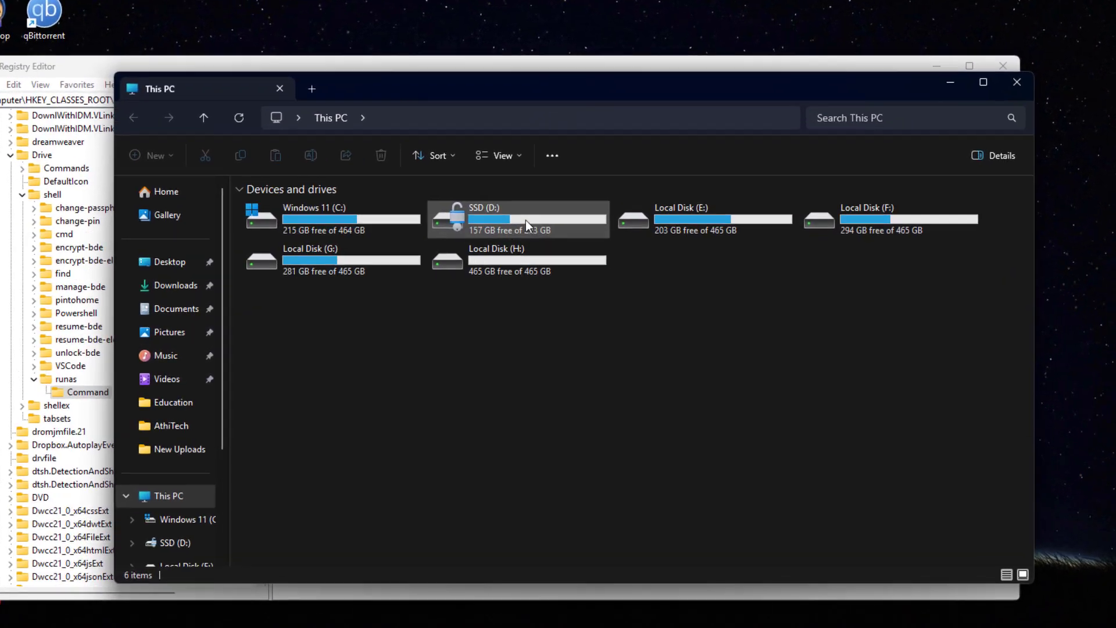
right_click(603, 241)
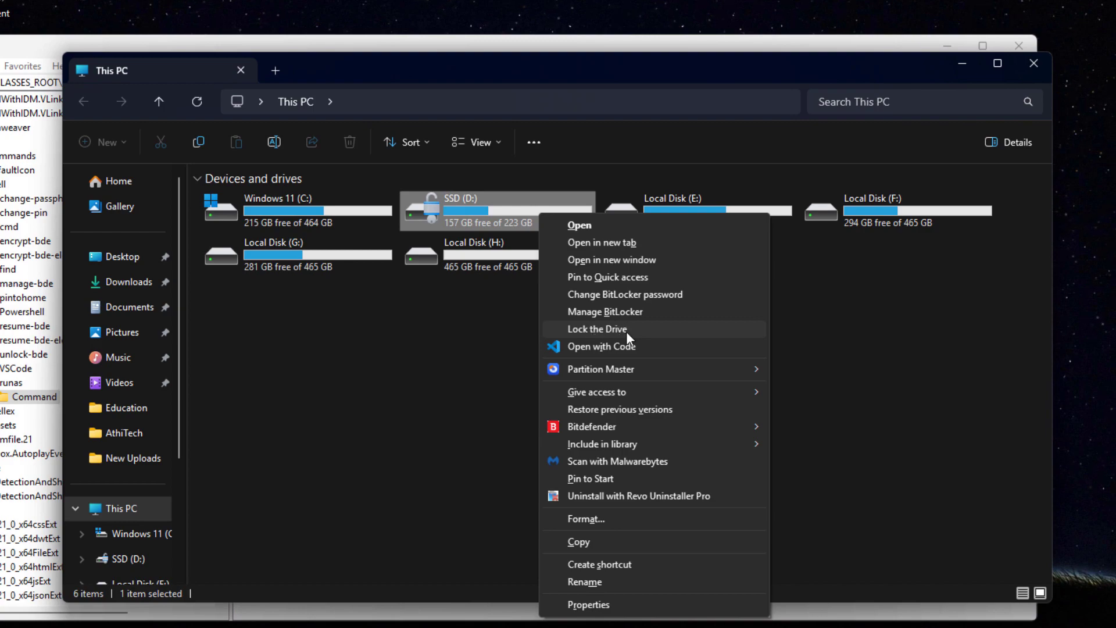
left_click(626, 331)
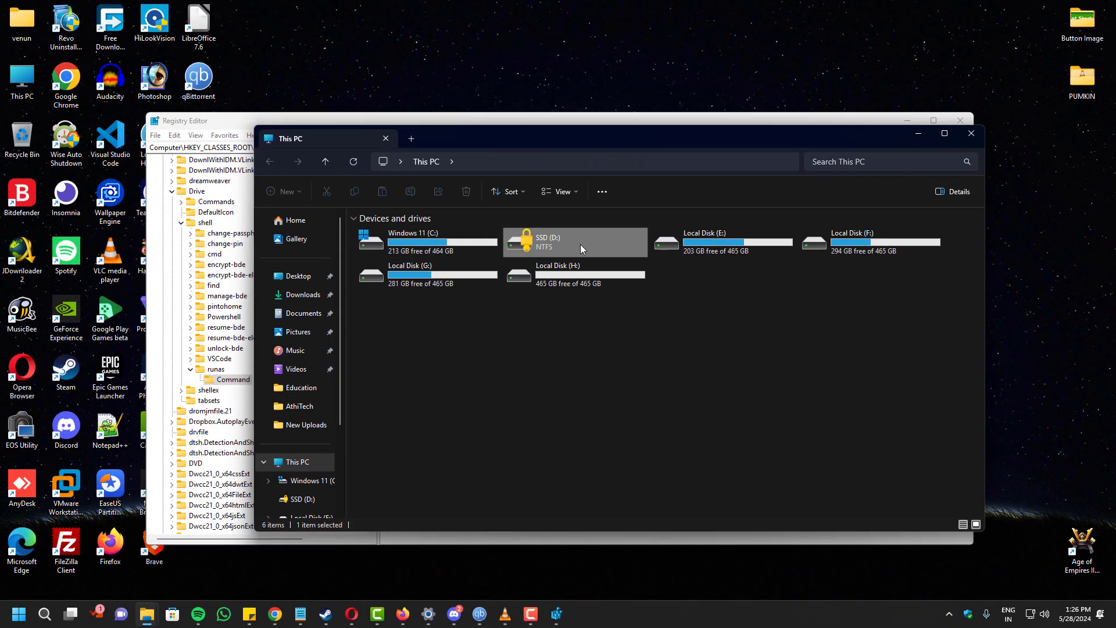
double_click(580, 246)
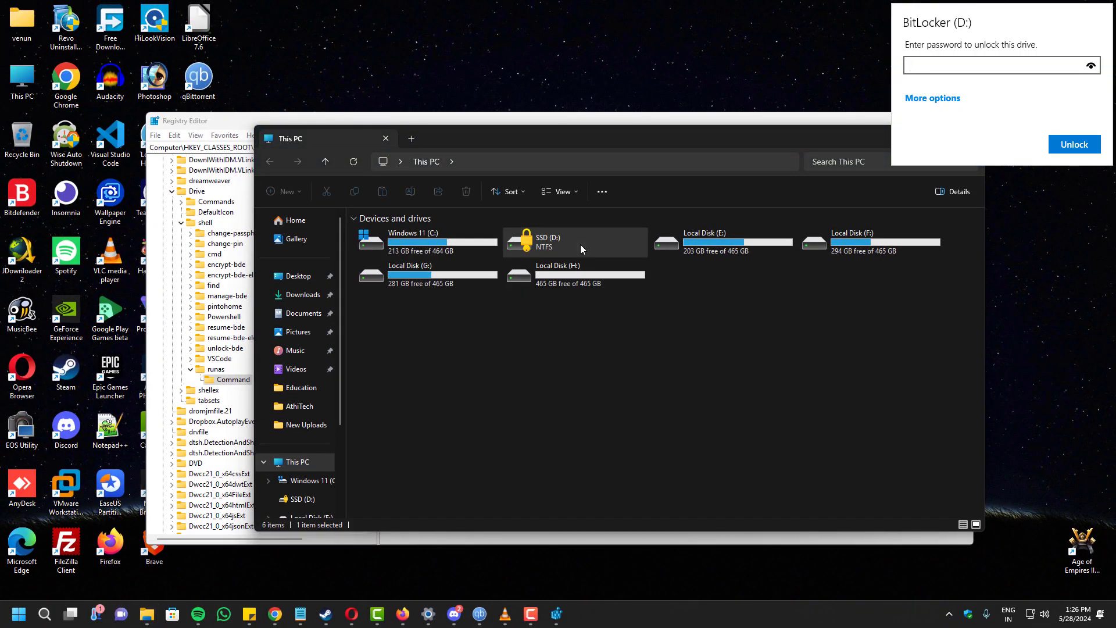
type("••••")
type("•••••••")
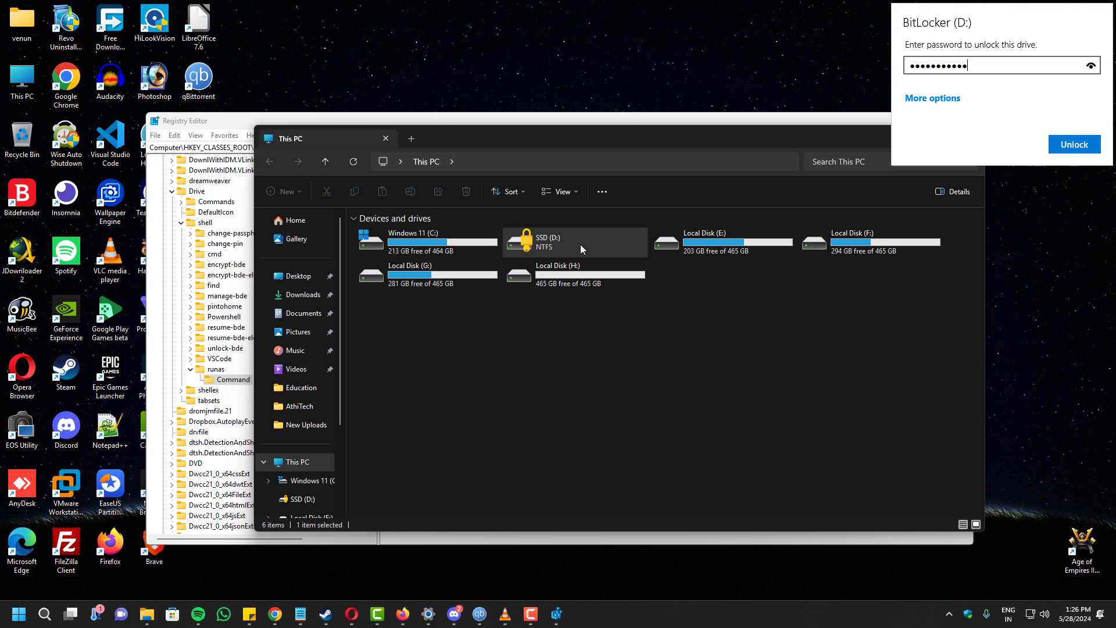
type("••••••••••")
key("Return")
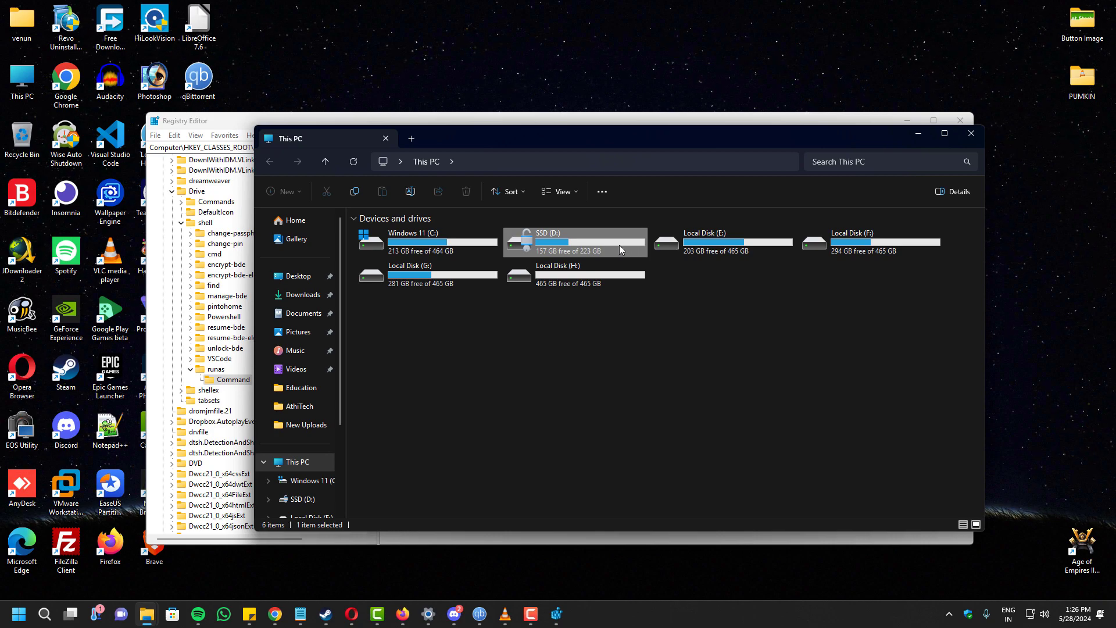
- Lock SSD (D:) again with Lock the Drive and return to Registry Editor
right_click(620, 247)
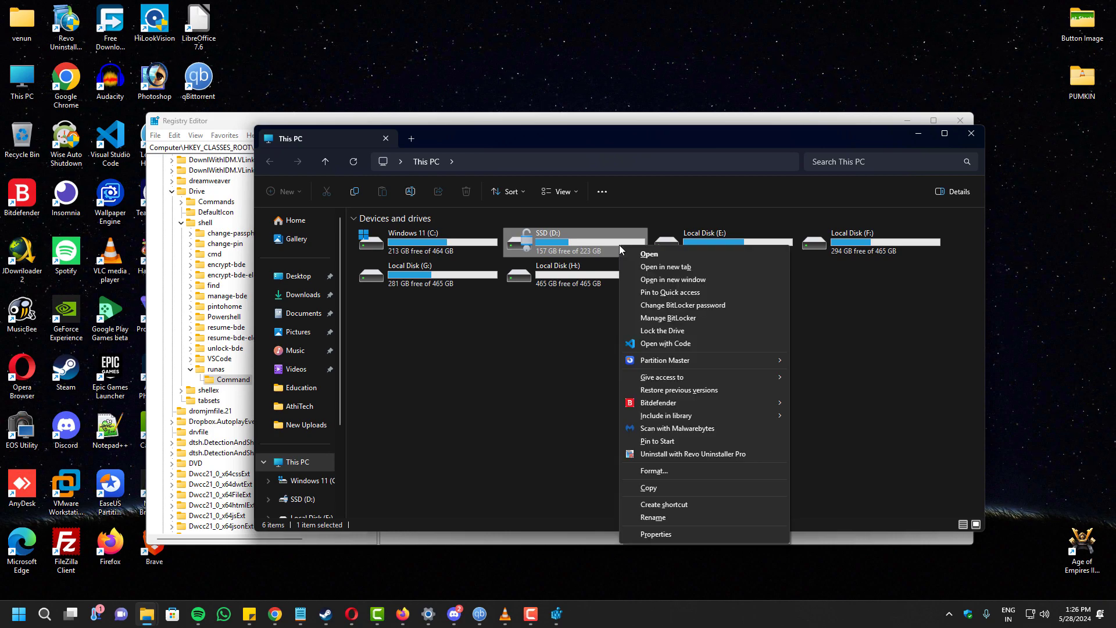
left_click(661, 332)
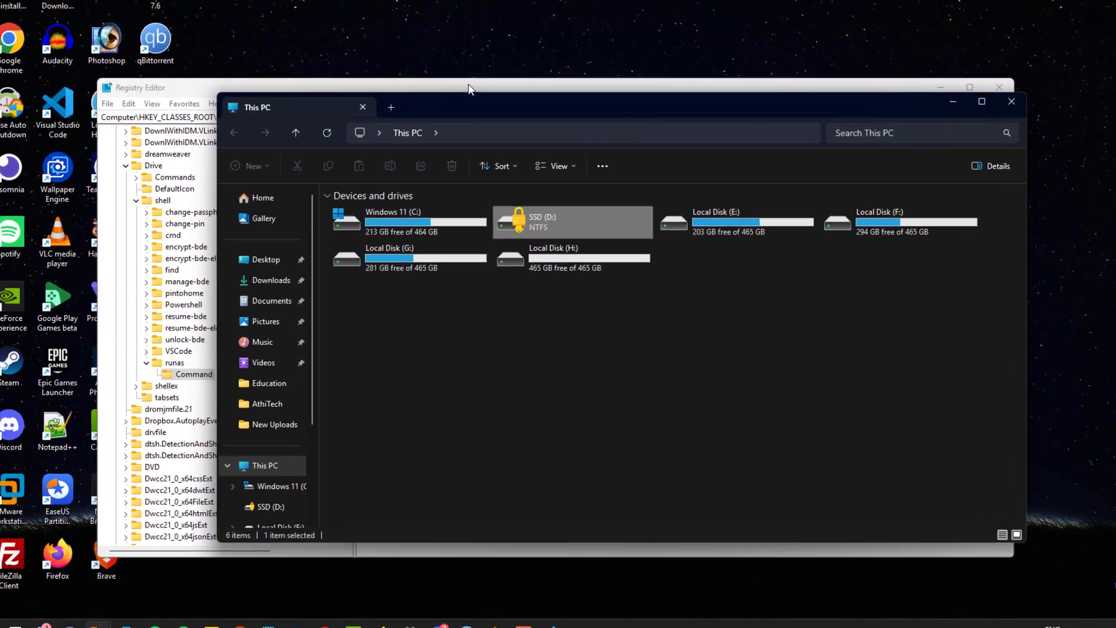
left_click(482, 119)
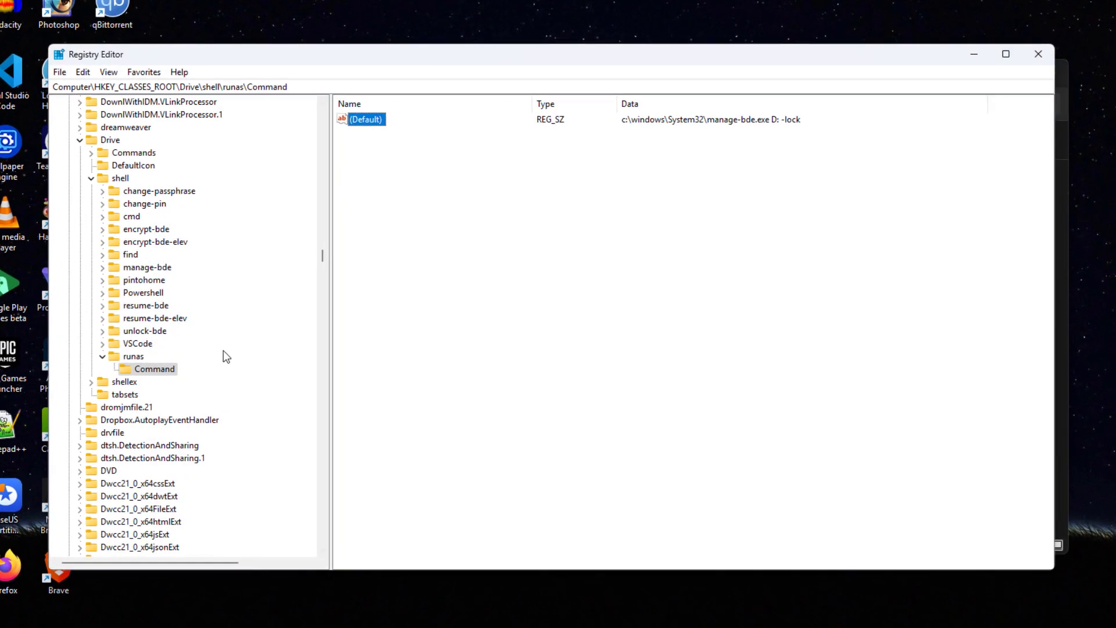
- Delete the runas key and its Command subkey, then minimize Registry Editor
right_click(137, 363)
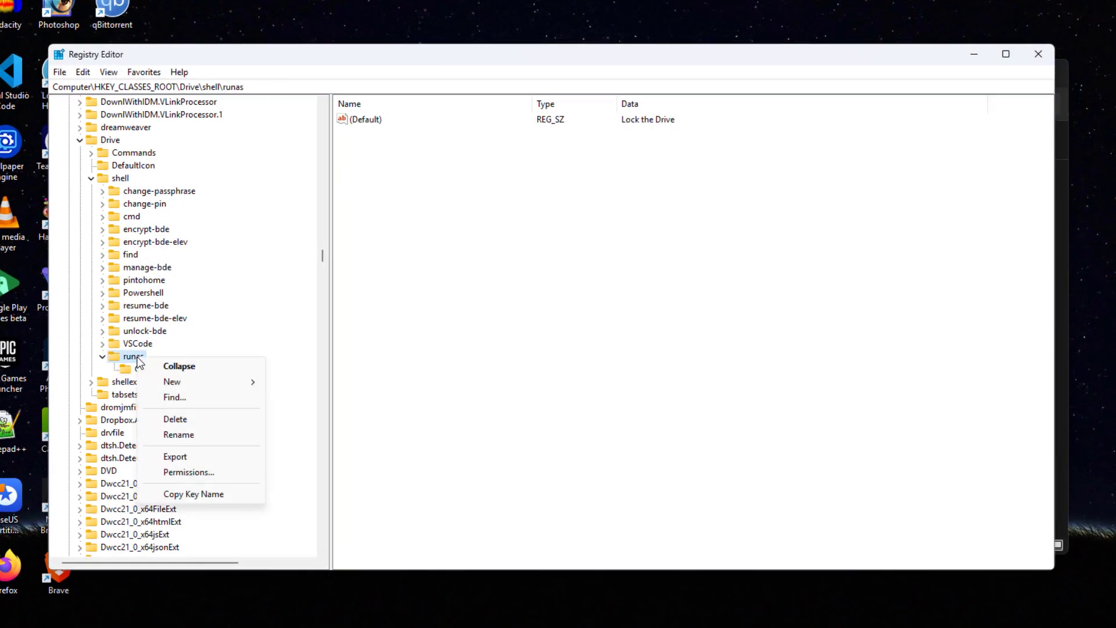
left_click(188, 419)
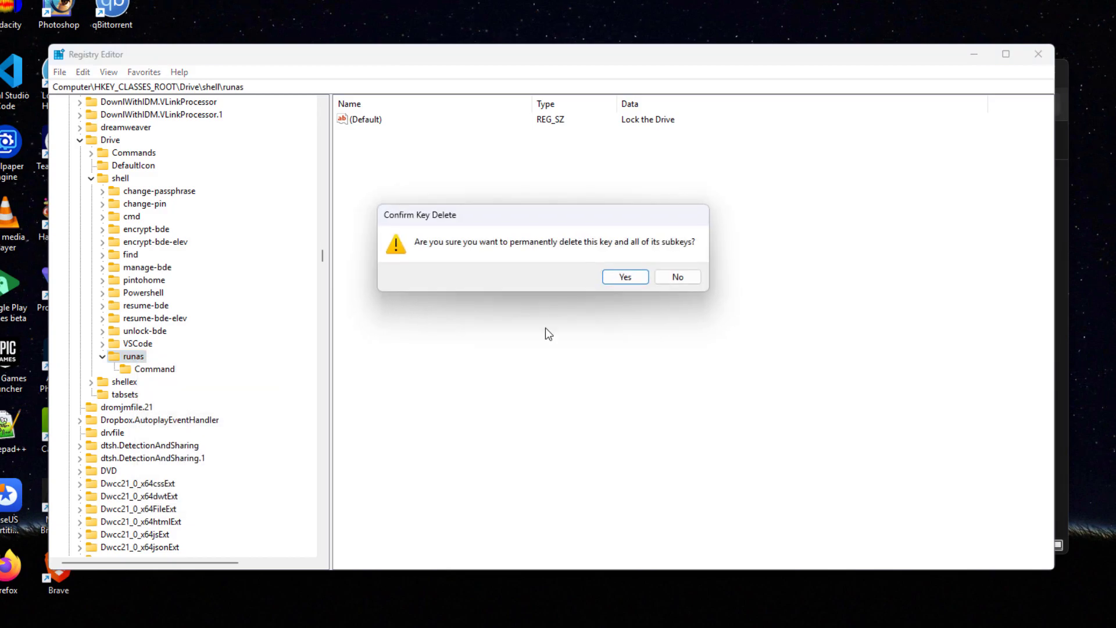
left_click(625, 278)
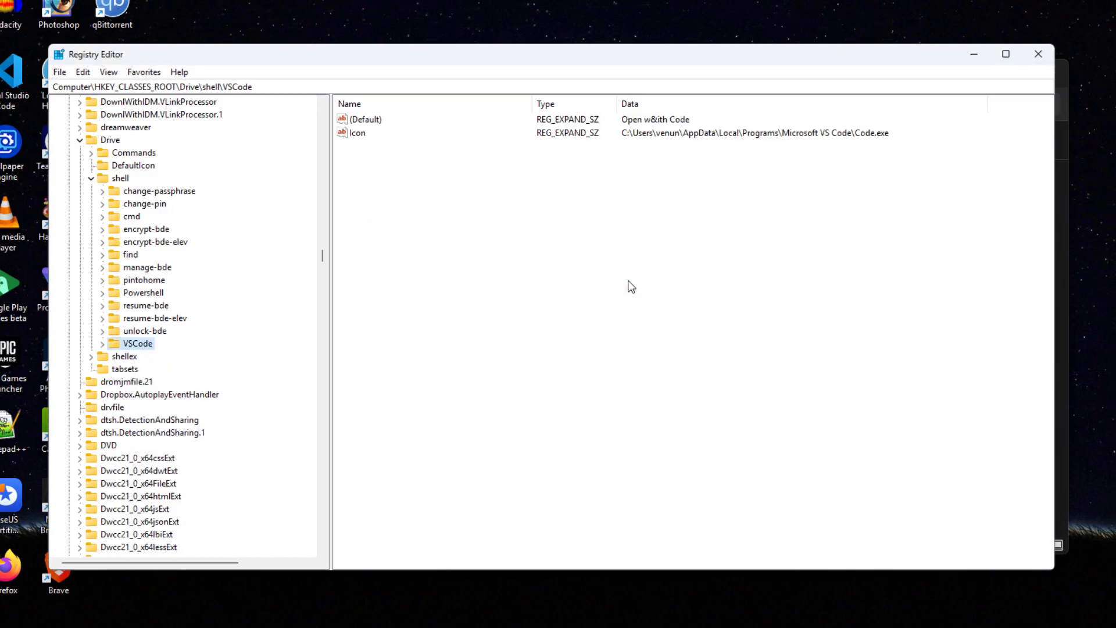
left_click(974, 58)
right_click(538, 222)
left_click(538, 209)
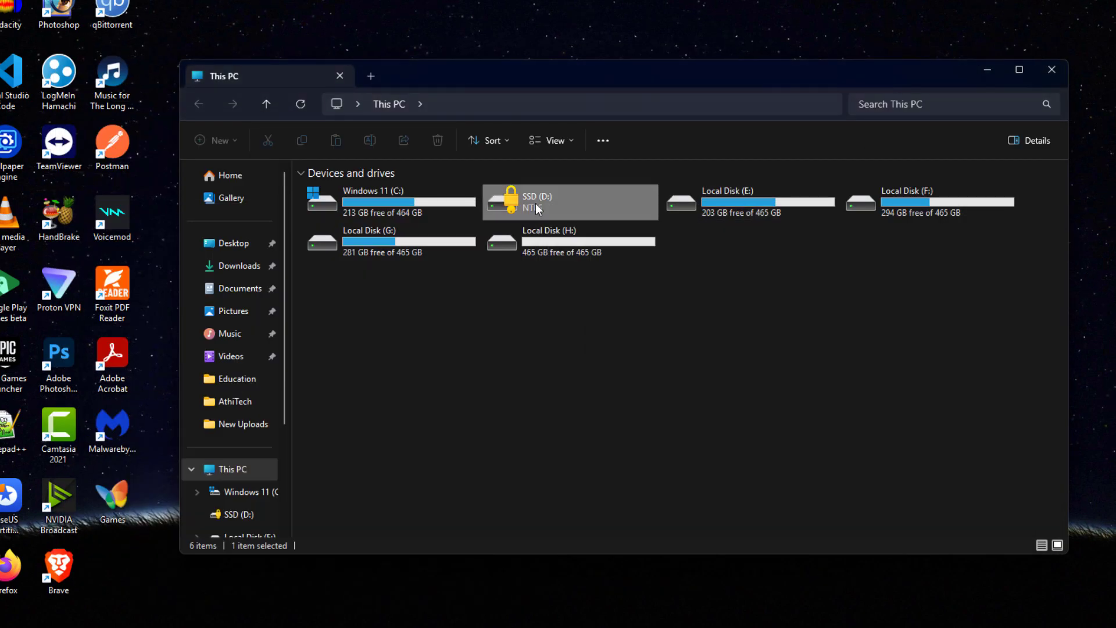
right_click(538, 207)
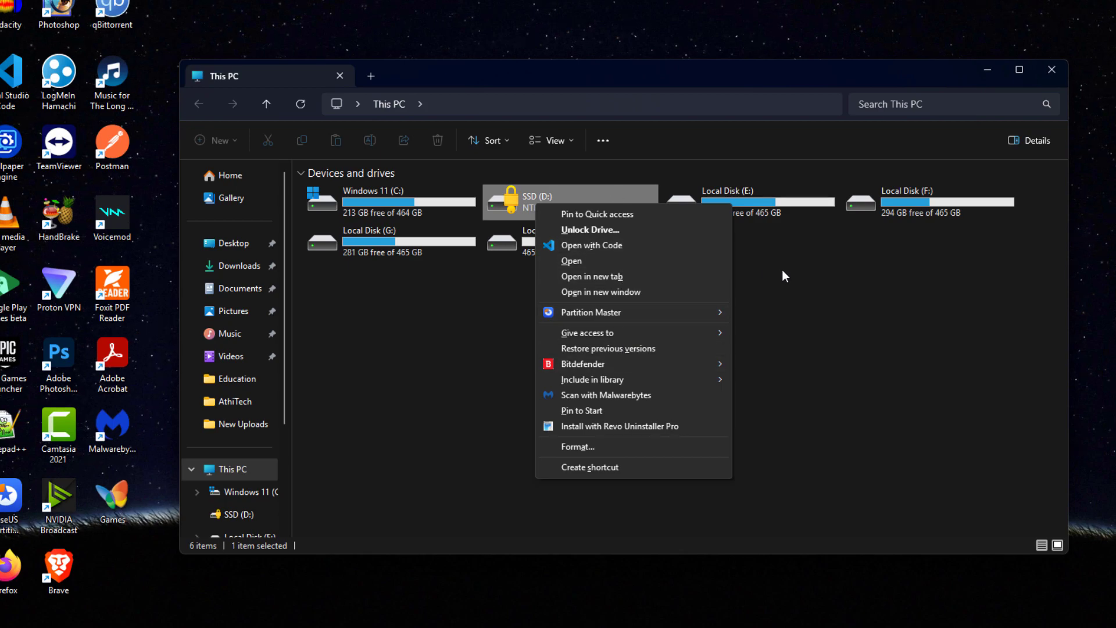
left_click(529, 274)
right_click(588, 235)
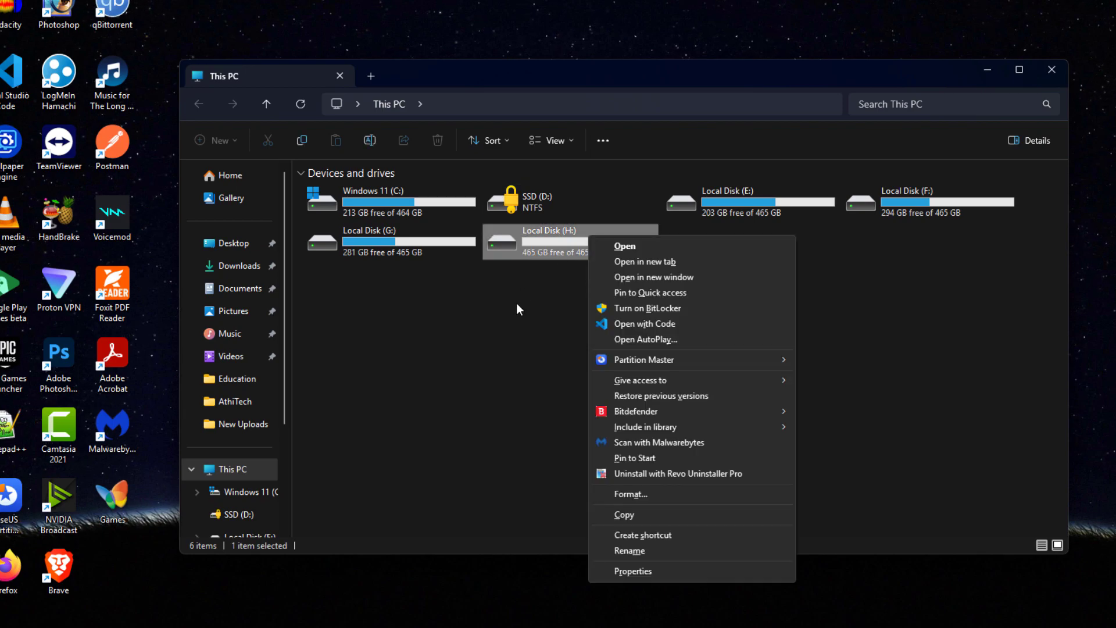
left_click(517, 303)
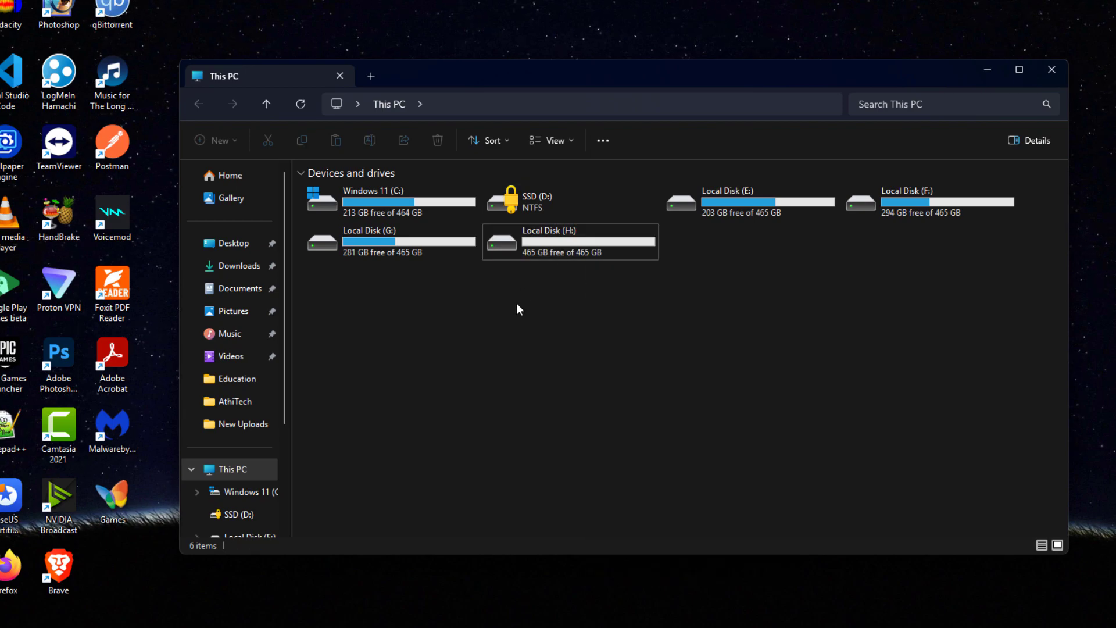